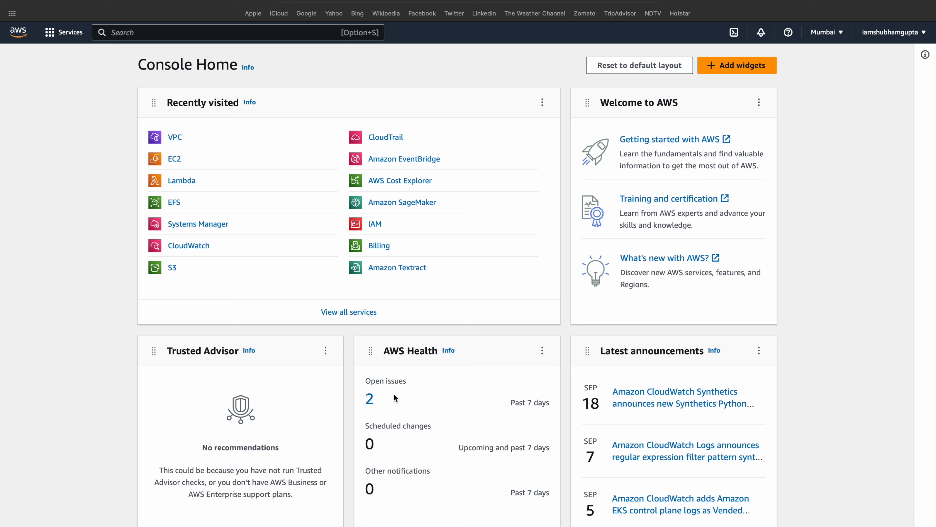
Open the EC2 security groups list and start creating a new security group
type("secu")
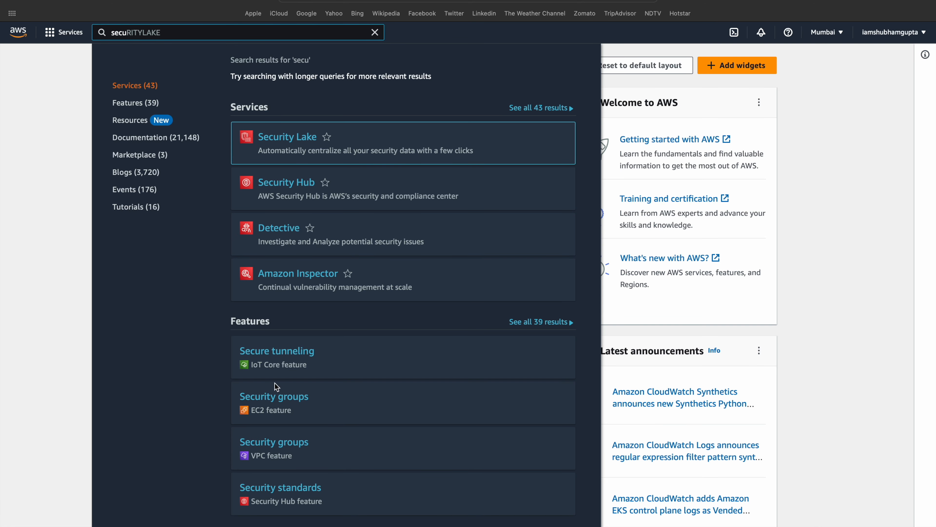
left_click(275, 396)
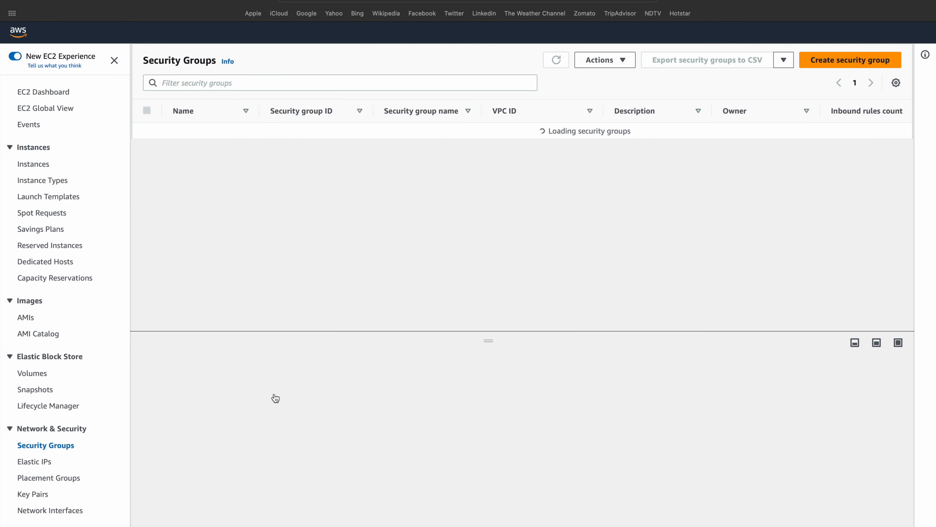
left_click(225, 79)
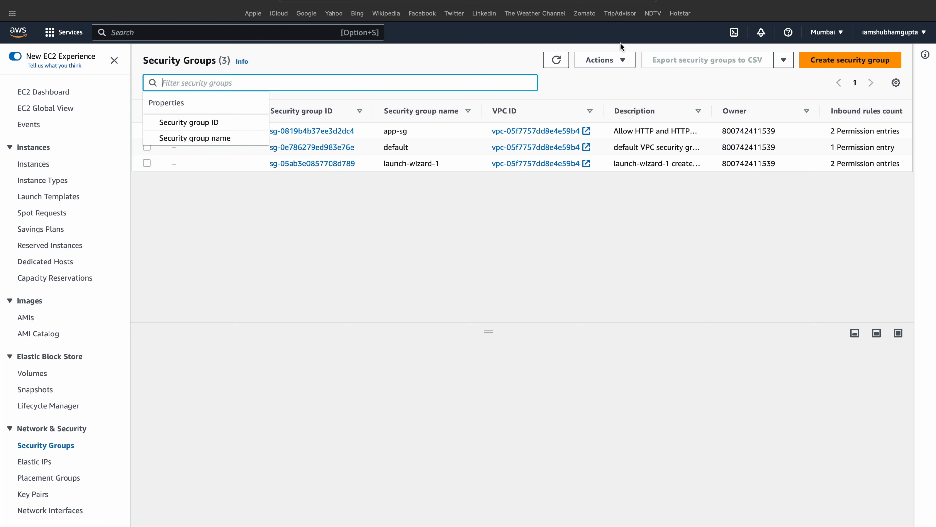
left_click(859, 61)
Name the new security group lambda-efs
left_click(114, 194)
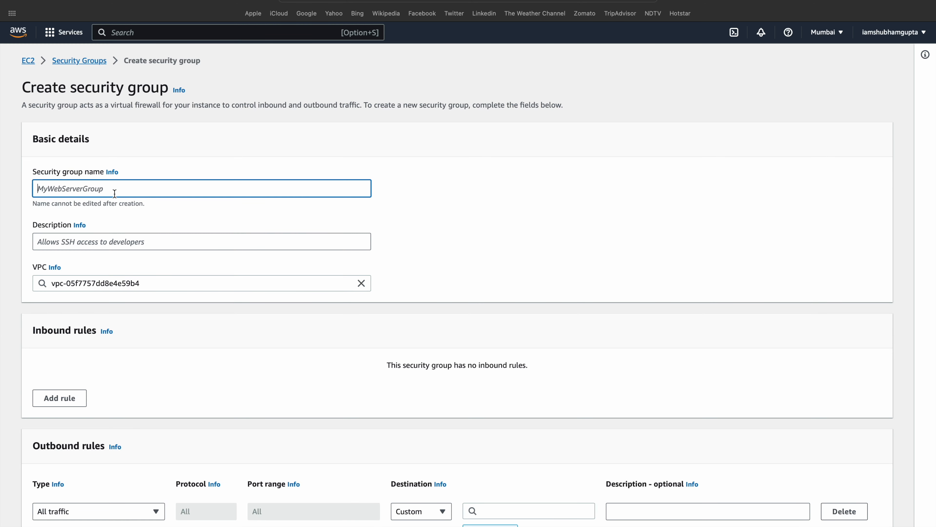
type("l")
key("BackSpace")
type("a")
type("pp")
key("BackSpace")
key("BackSpace")
key("BackSpace")
type("lambda-efs")
Set the security group's description to "EFS Integration with Lambda"
left_click(97, 237)
type("EFS ")
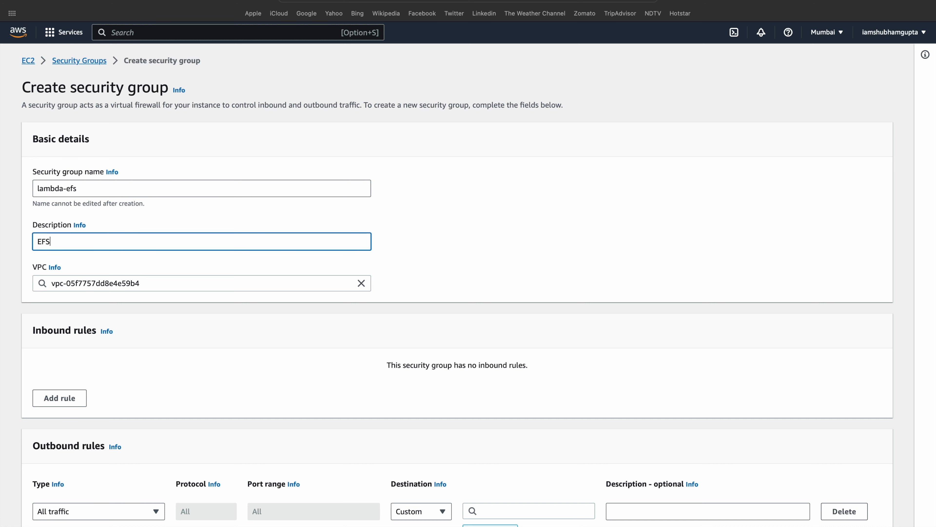
type("Integration with Lmabda")
key("BackSpace")
key("BackSpace")
key("BackSpace")
key("BackSpace")
key("BackSpace")
type("ambda")
Add an inbound NFS rule that allows source 0.0.0.0/0 (Anywhere) and create the security group
scroll(293, 360, "down", 3)
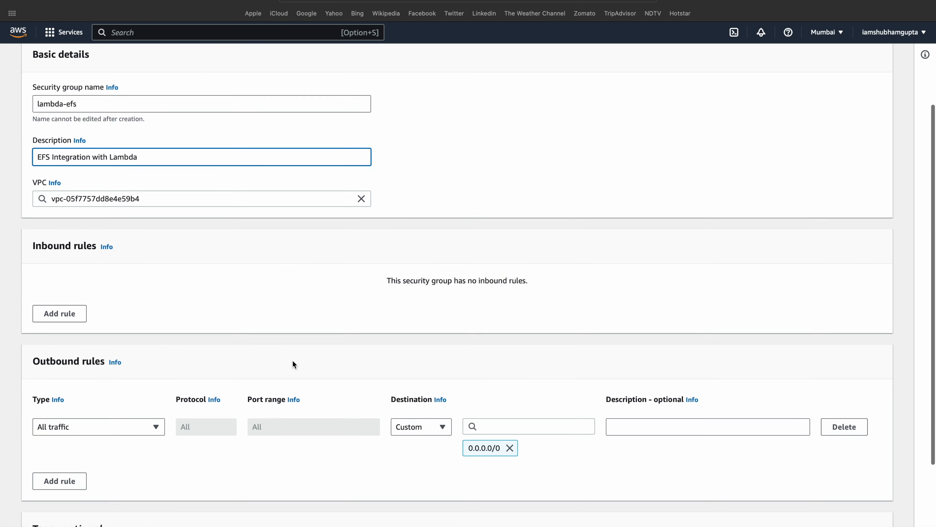
left_click(41, 300)
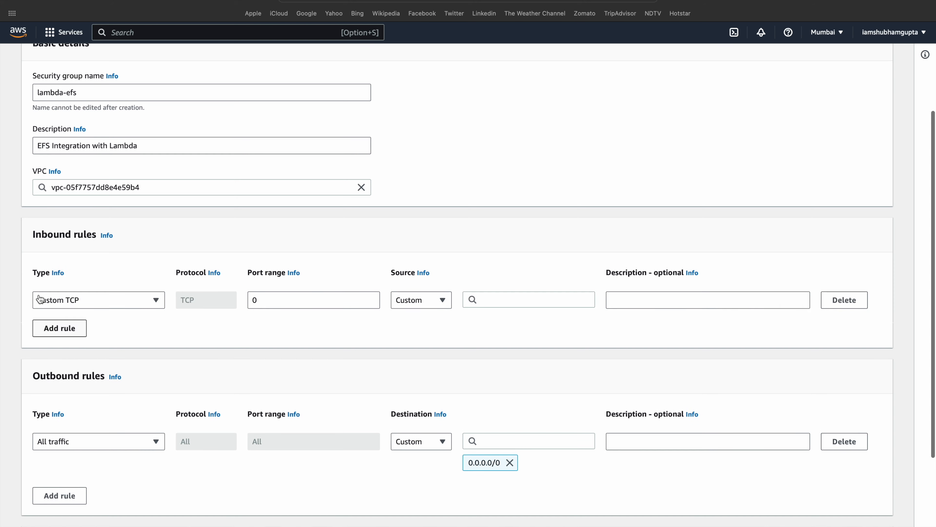
left_click(156, 300)
type("nfs")
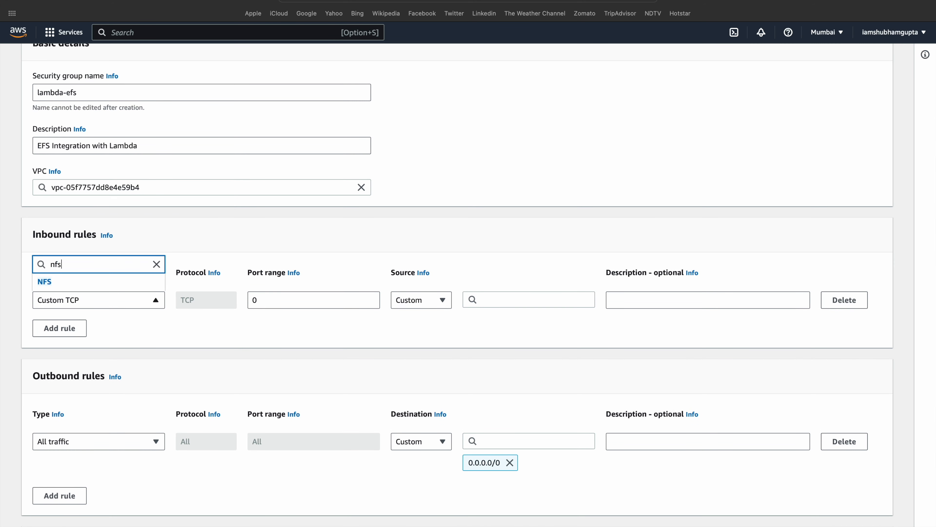
left_click(125, 282)
left_click(442, 301)
left_click(428, 331)
scroll(711, 410, "down", 5)
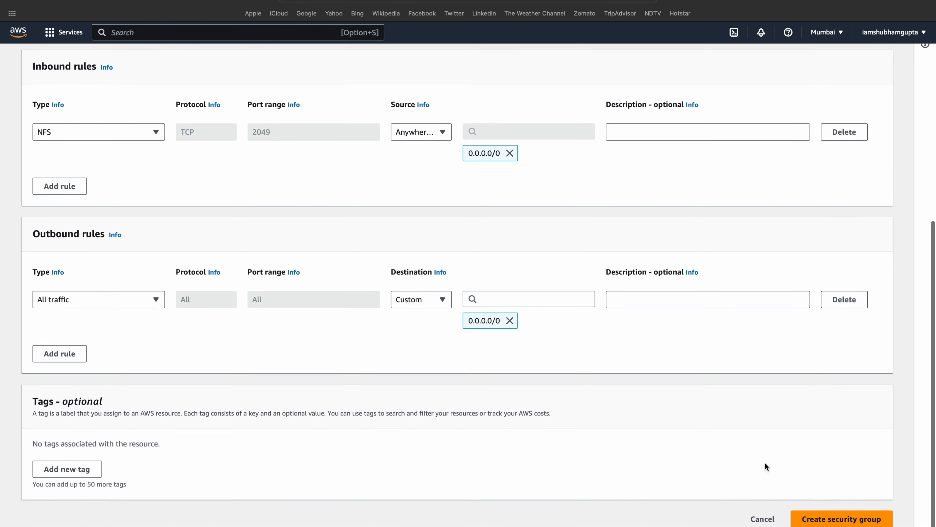
left_click(842, 523)
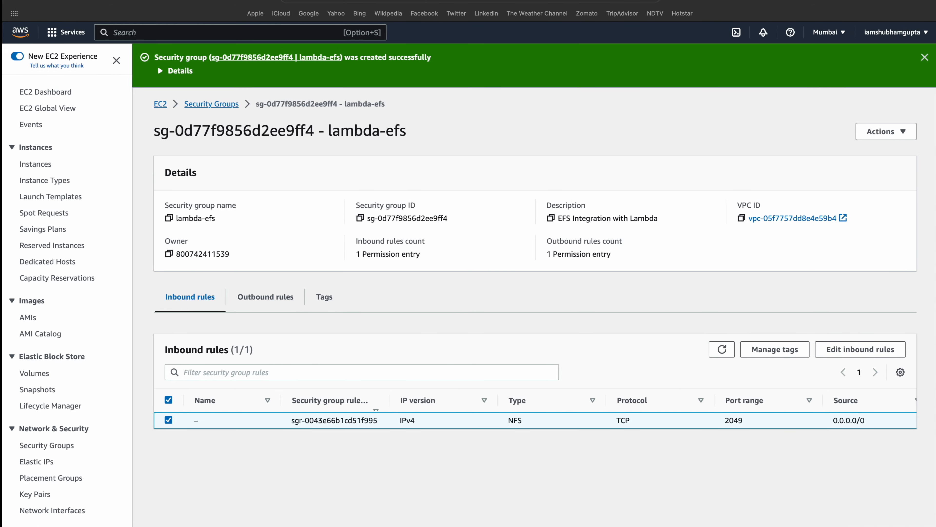
Open the roles list in the IAM service and start creating a new role
type("iam")
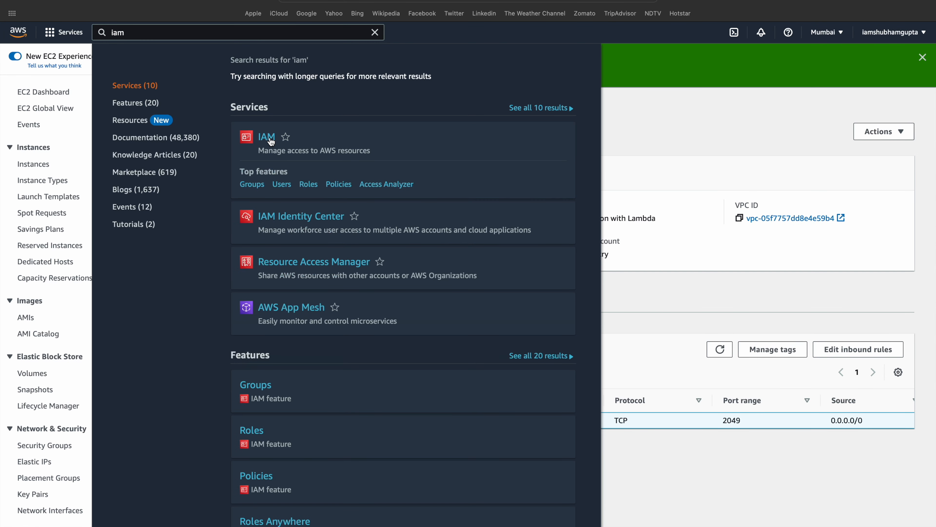
left_click(271, 139)
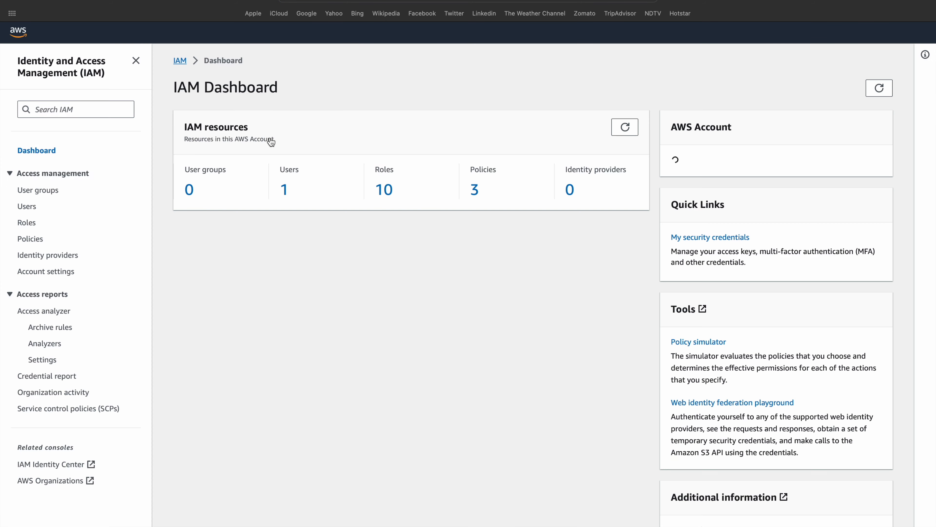
left_click(26, 221)
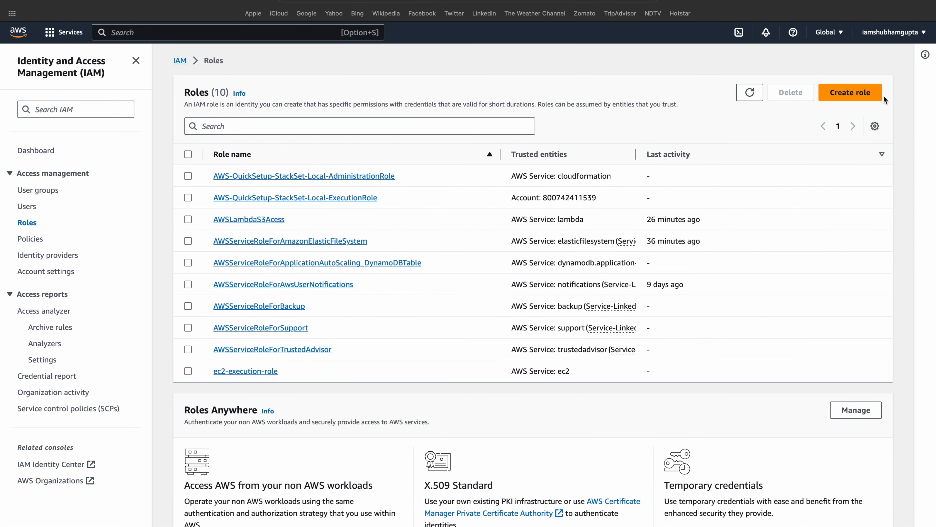
left_click(879, 94)
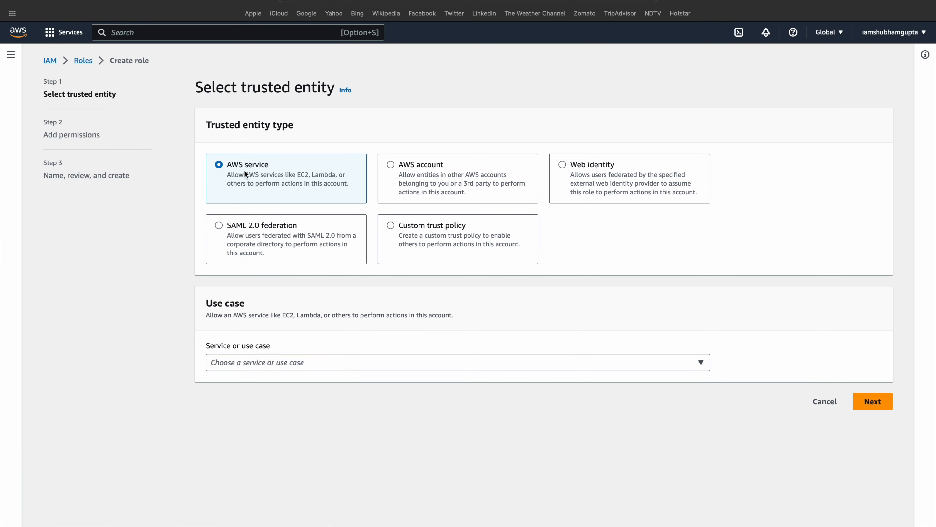
Choose Lambda as the use case for the AWS service trusted entity and proceed to the permissions
left_click(254, 363)
type("lambda")
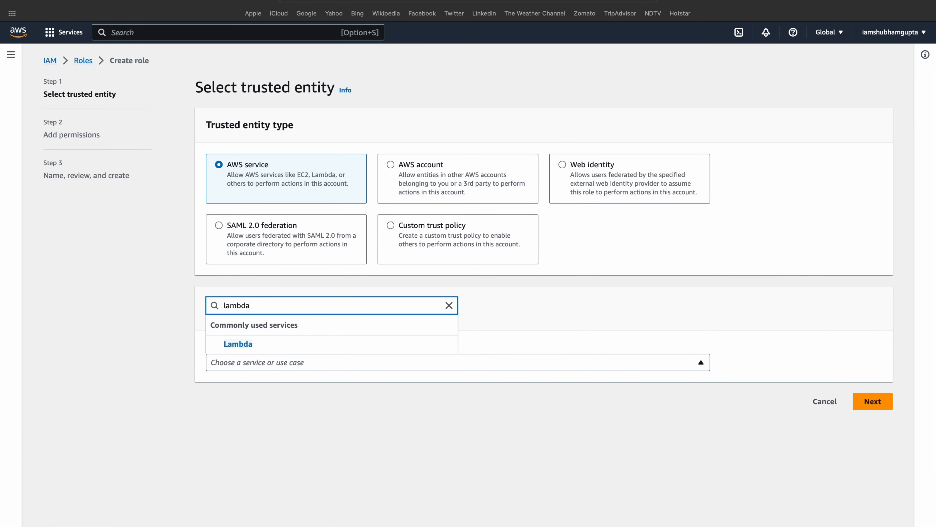
left_click(254, 343)
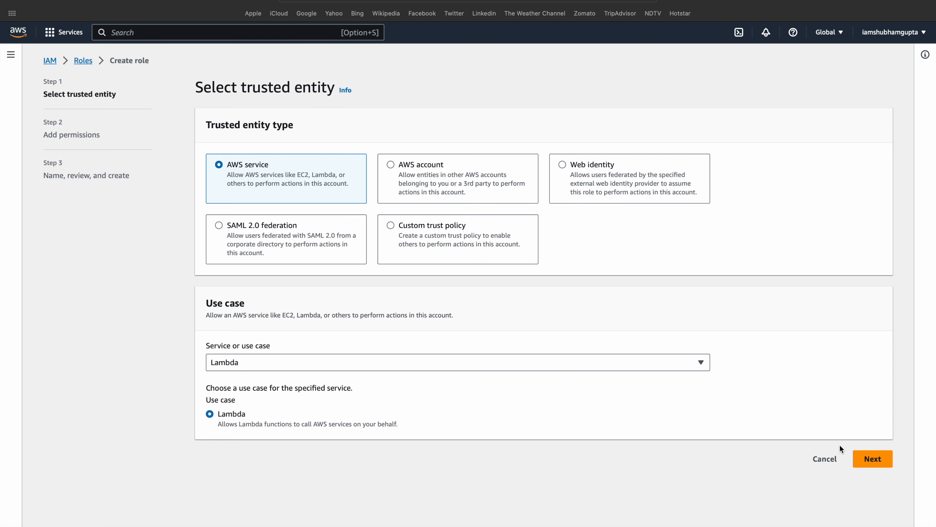
left_click(883, 458)
Find the AWSLambdaExecute policy among the Lambda policies and select it for the role
left_click(239, 178)
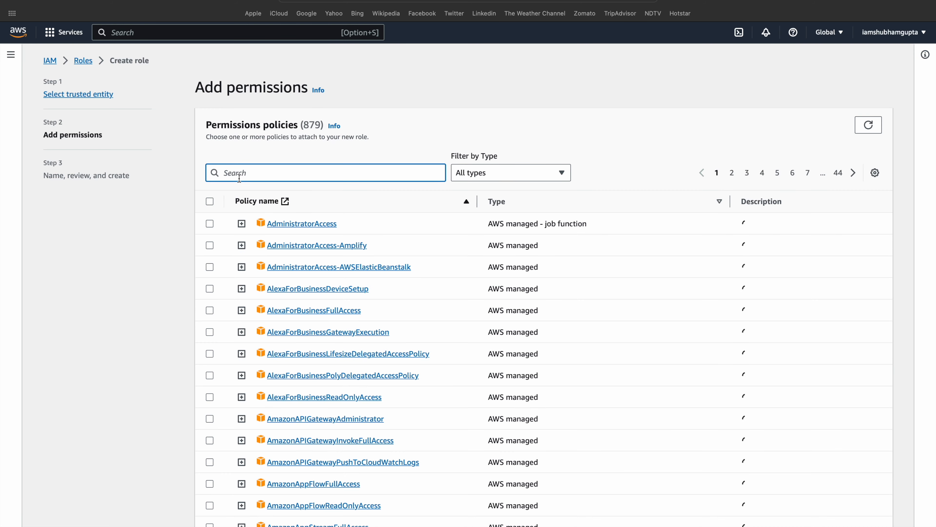
type("lambda")
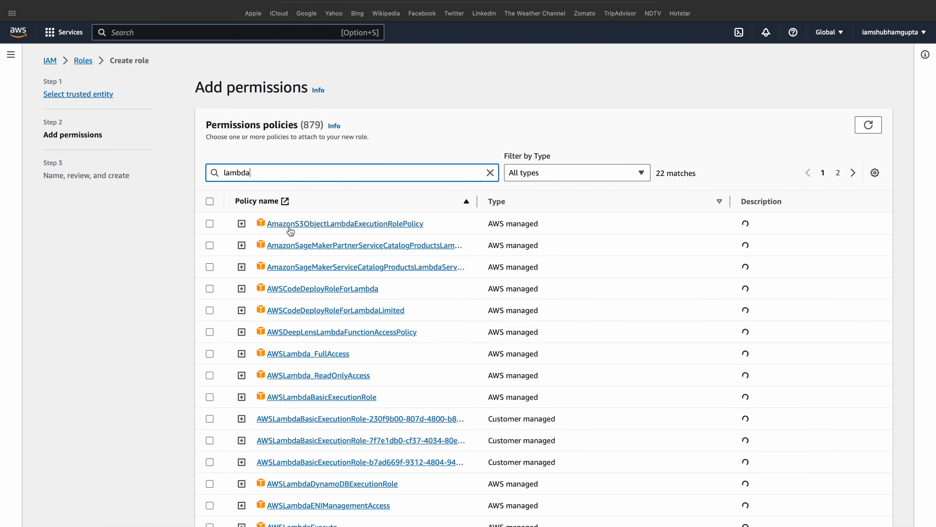
type("e")
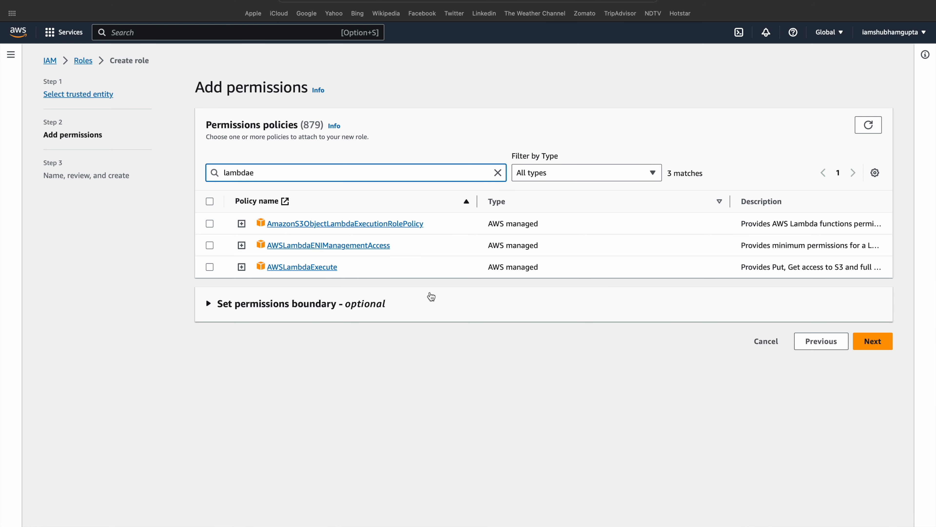
left_click(209, 267)
Search the policies for "lambdavp" and add AWSLambdaVPCAccessExecutionRole to the selection
left_click(328, 174)
key("super+a")
key("BackSpace")
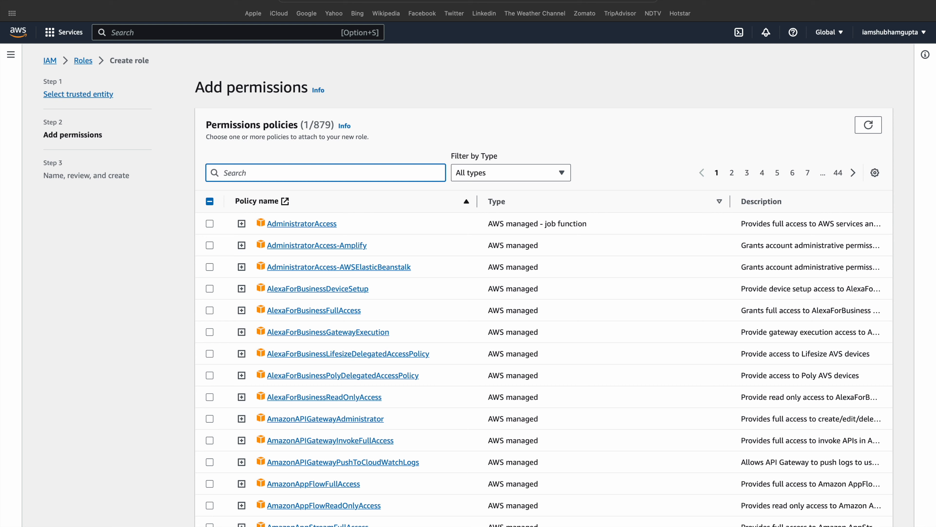
type("lambdavp")
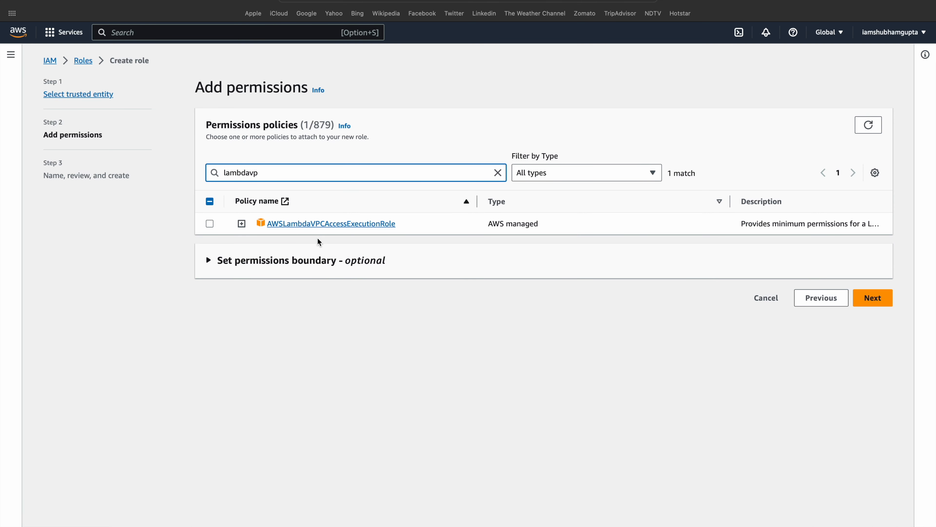
left_click(210, 224)
Search the policies for "elasticf", add AmazonElasticFileSystemFullAccess and proceed to the role review
left_click(287, 174)
key("super+a")
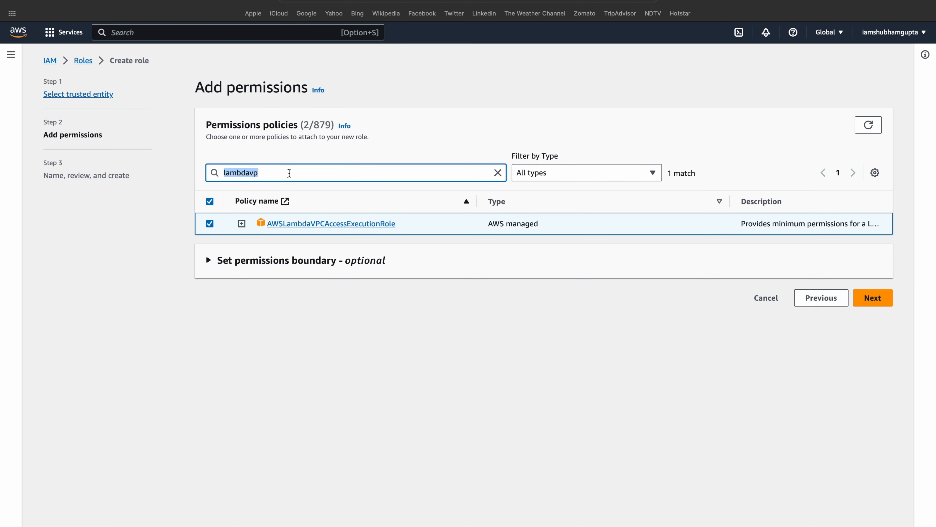
type("elasticf")
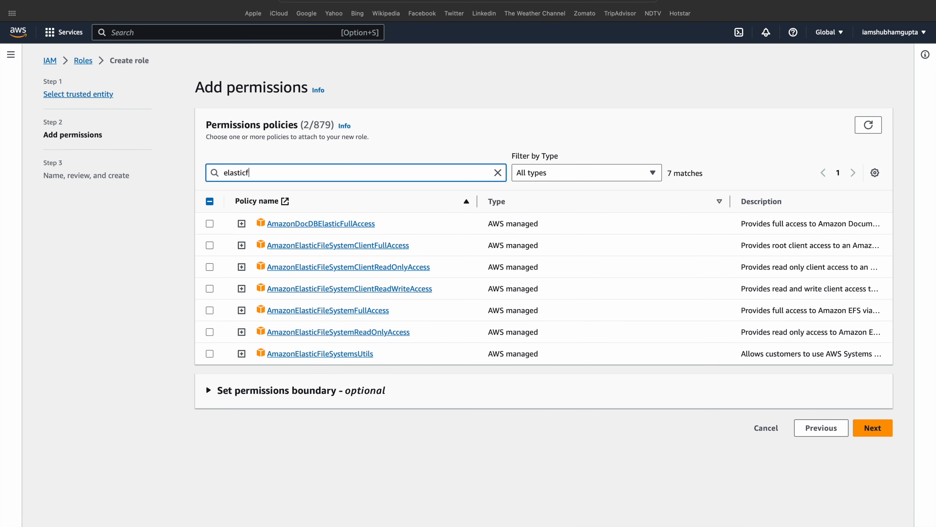
left_click(210, 311)
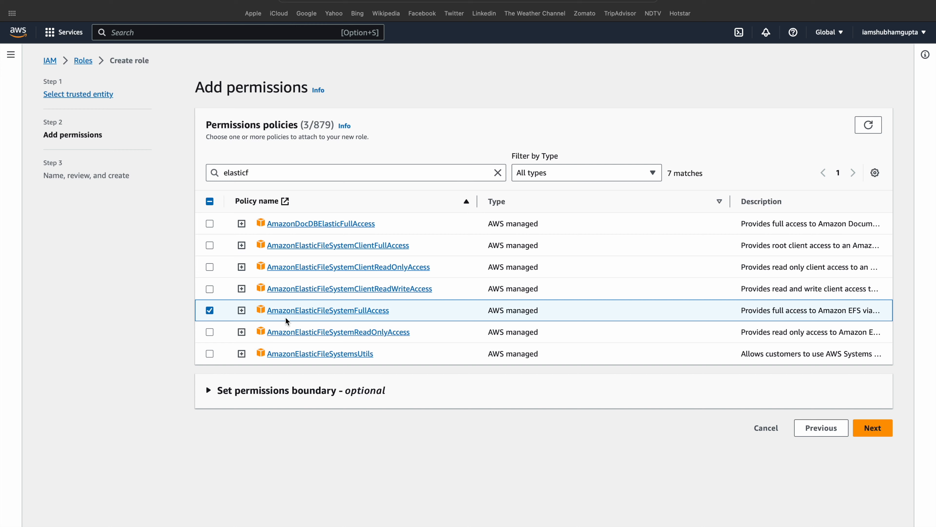
left_click(873, 428)
Name the role LambdaEFSRole and create it
scroll(360, 491, "down", 8)
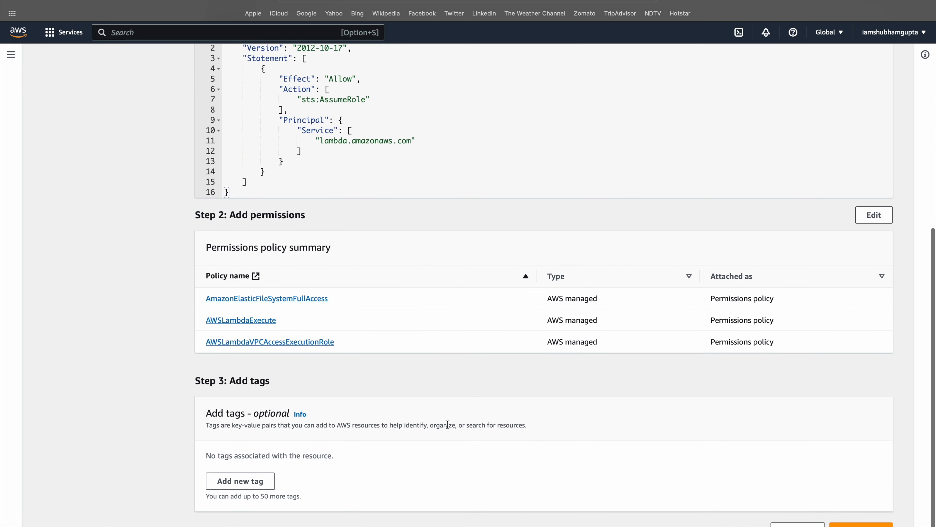
left_click(861, 524)
left_click(261, 182)
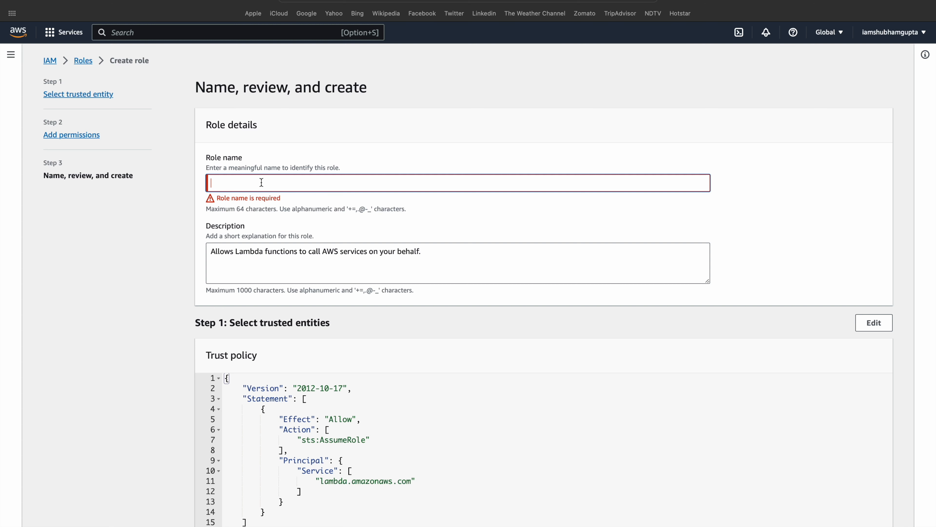
type("LambdaEFSRol")
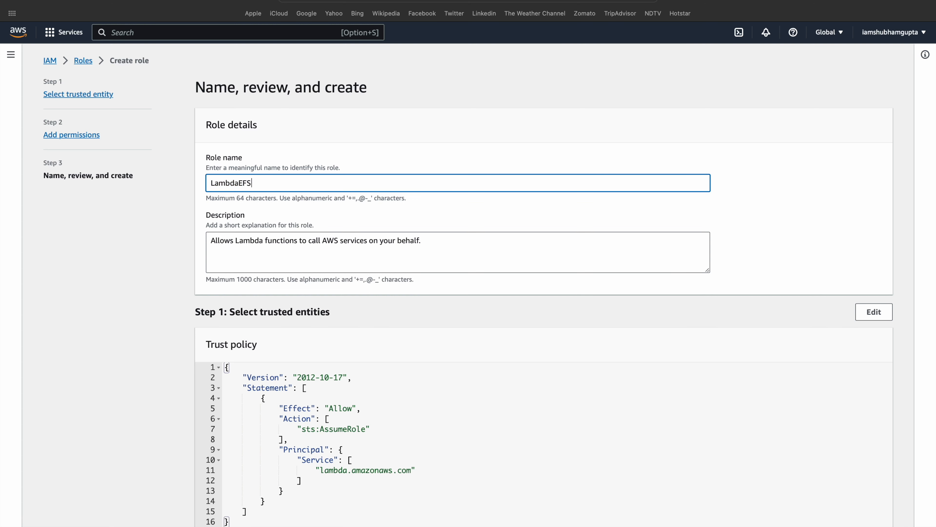
type("e")
scroll(581, 406, "down", 10)
left_click(870, 524)
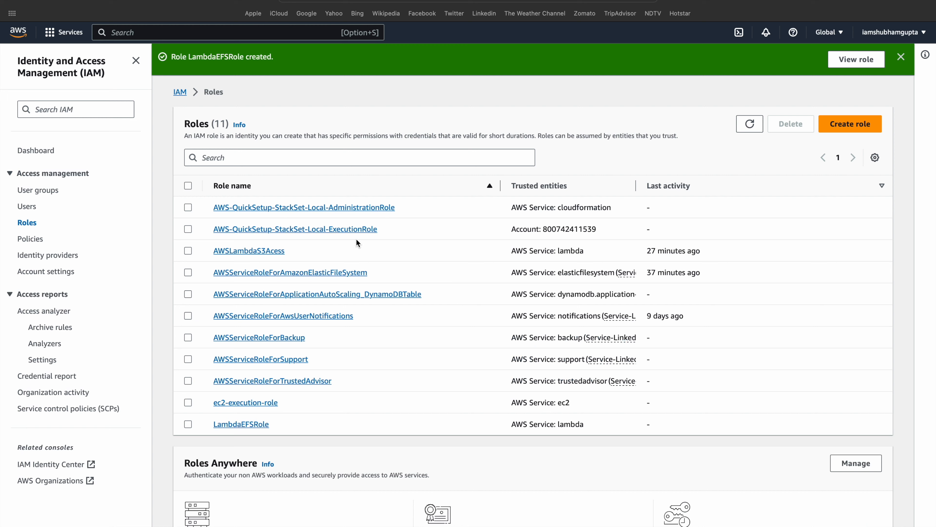
key("ctrl+Left")
left_click(324, 287)
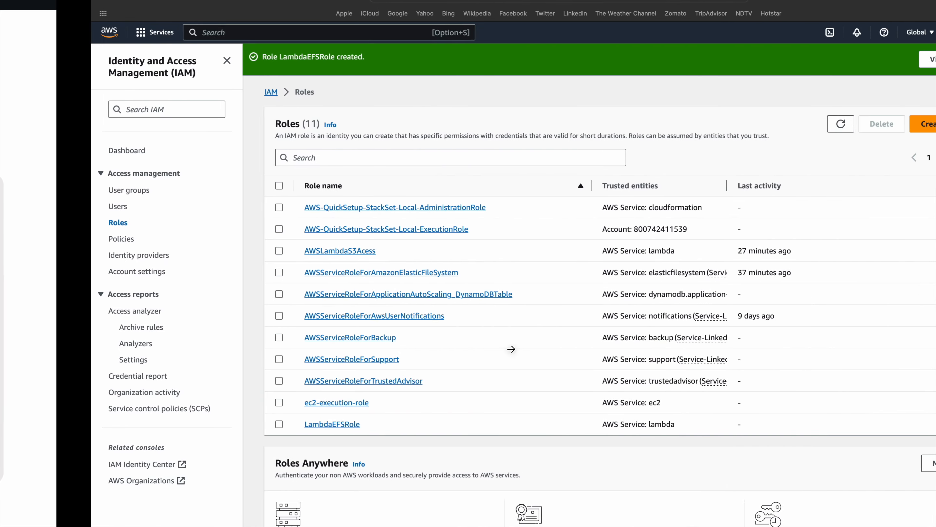
Open the EFS service and start creating a new file system
type("efs")
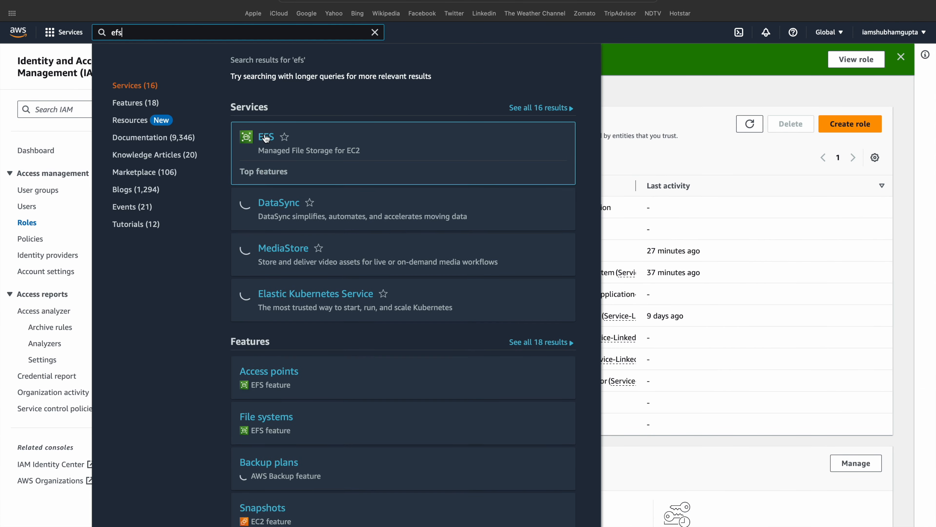
left_click(266, 137)
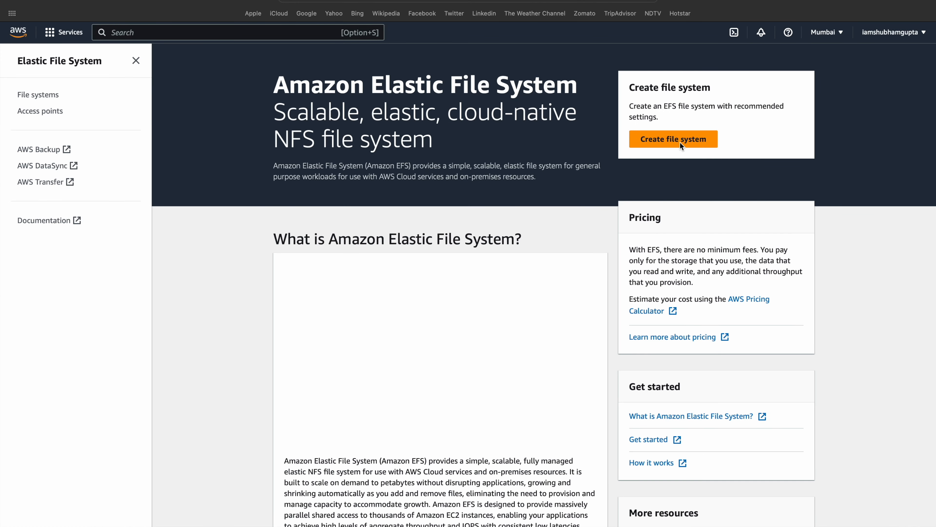
left_click(679, 145)
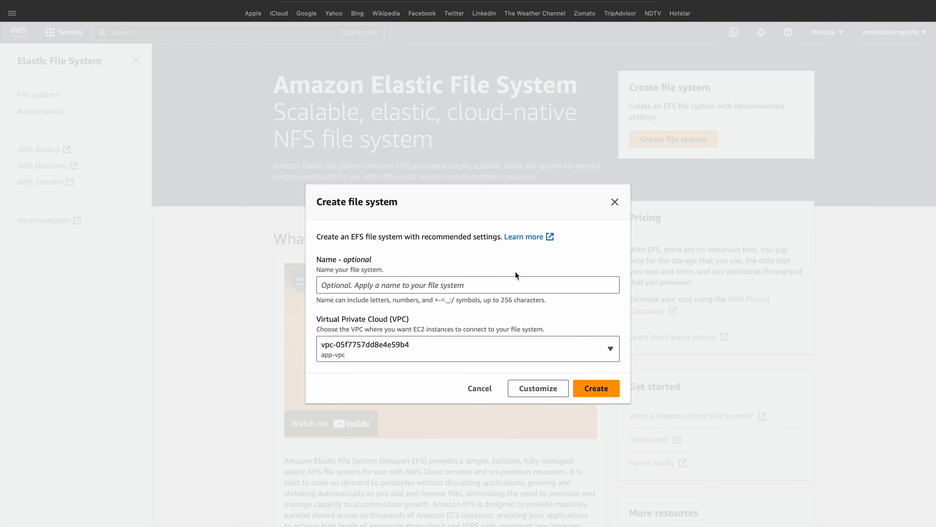
Name the file system app-efs, use app-vpc as its VPC and create it
left_click(462, 277)
type("app-efs")
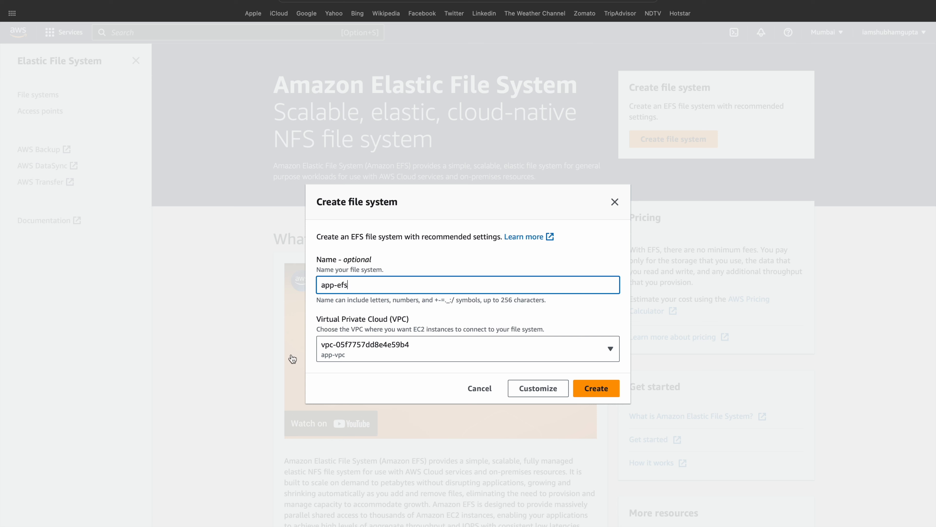
left_click(320, 355)
left_click(402, 370)
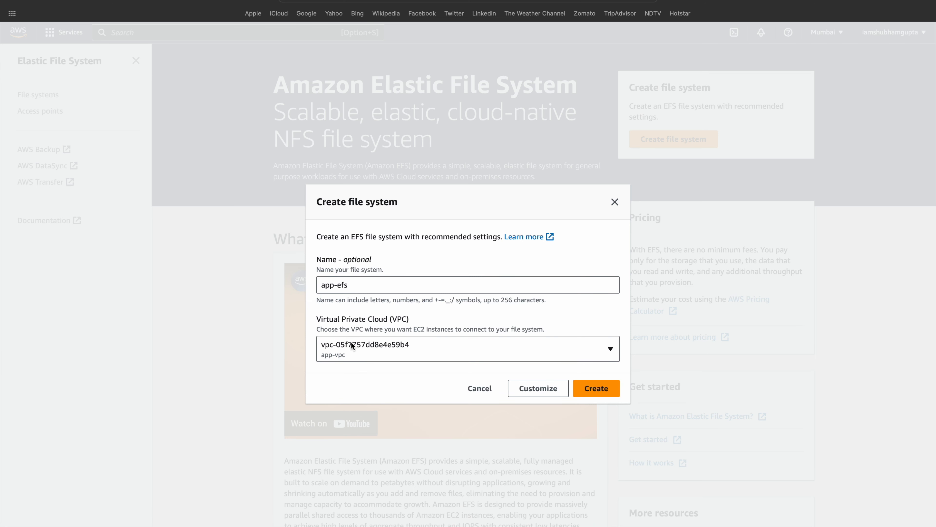
left_click(420, 359)
left_click(386, 356)
left_click(591, 385)
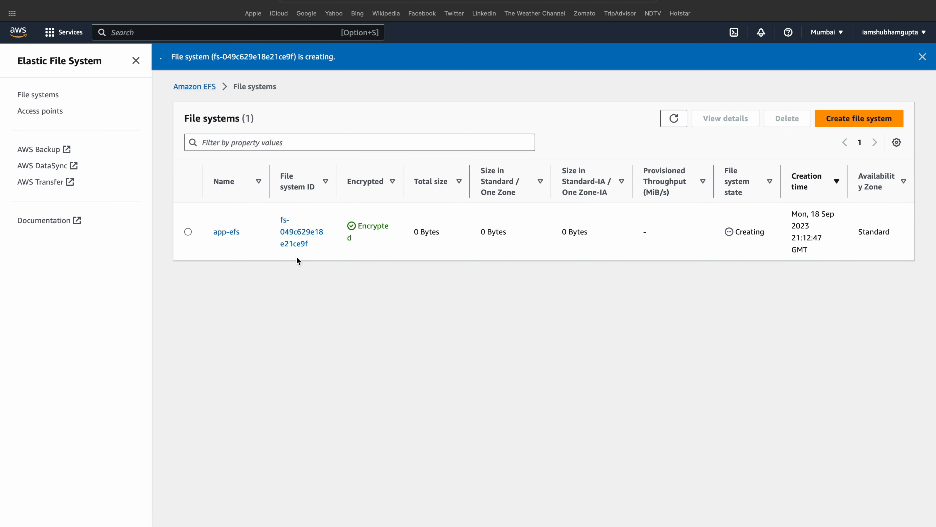
Open the app-efs file system's access points and start creating a new access point
left_click(230, 245)
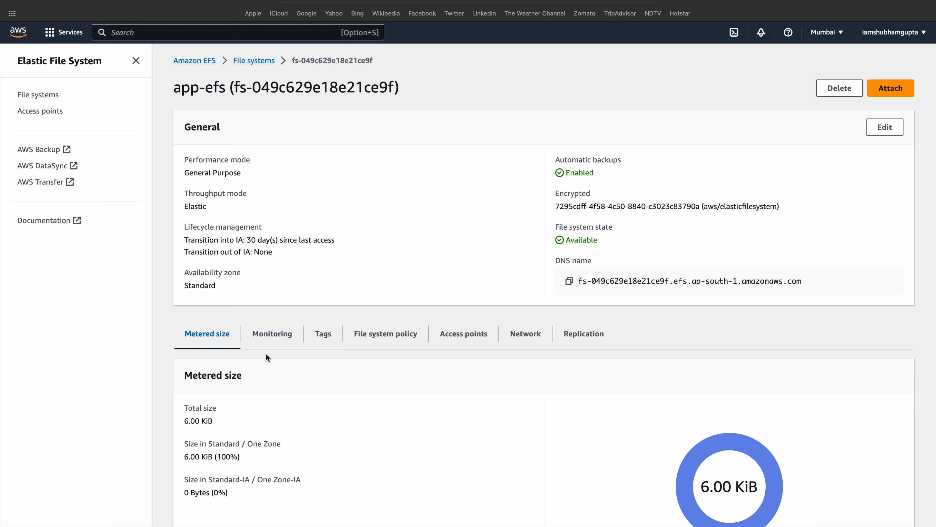
left_click(450, 337)
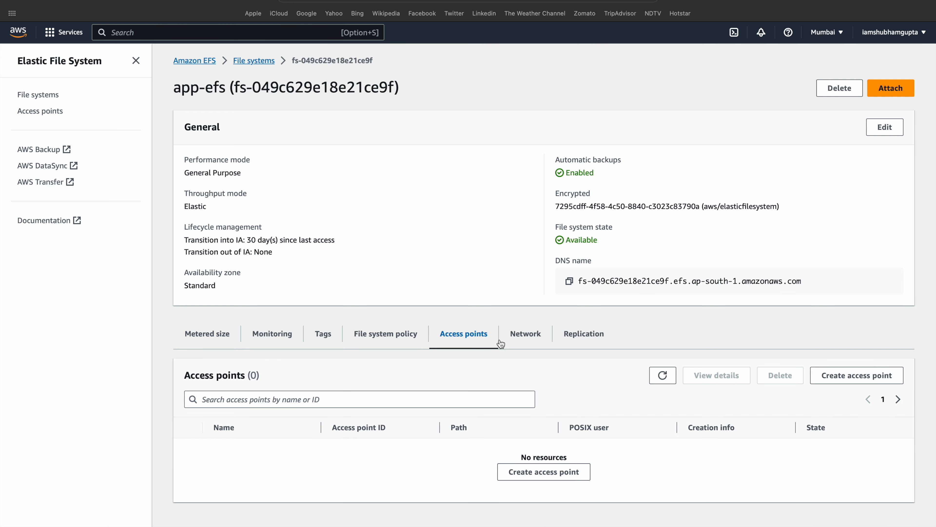
left_click(539, 473)
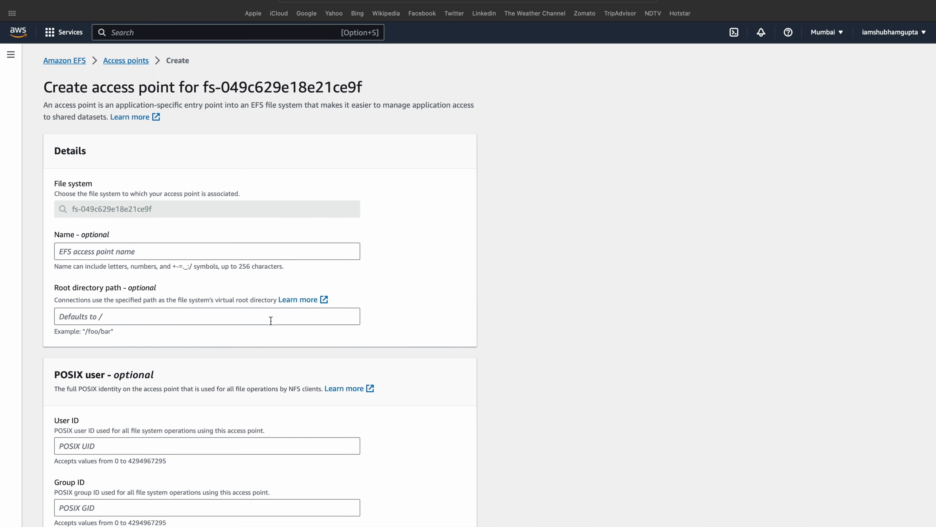
Name the access point app-ap and set its root directory path to /tmp
left_click(105, 254)
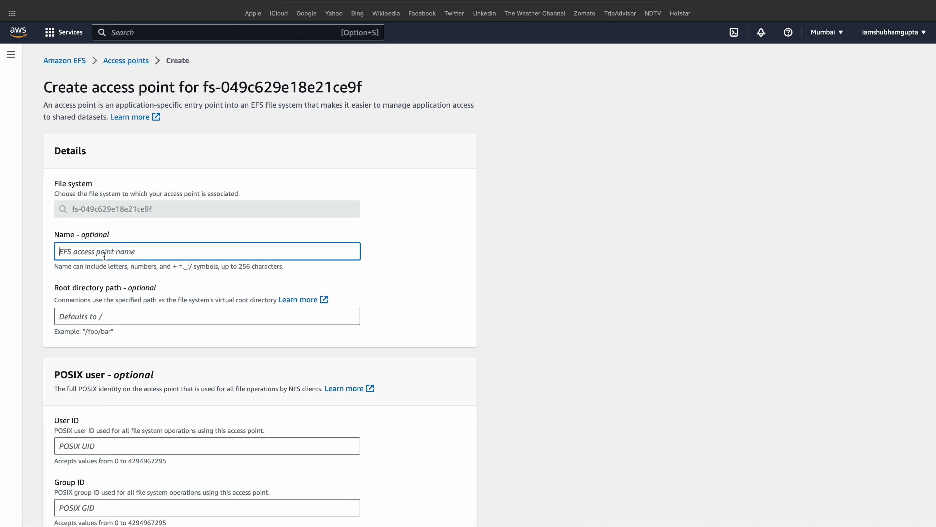
type("app-ap")
left_click(115, 320)
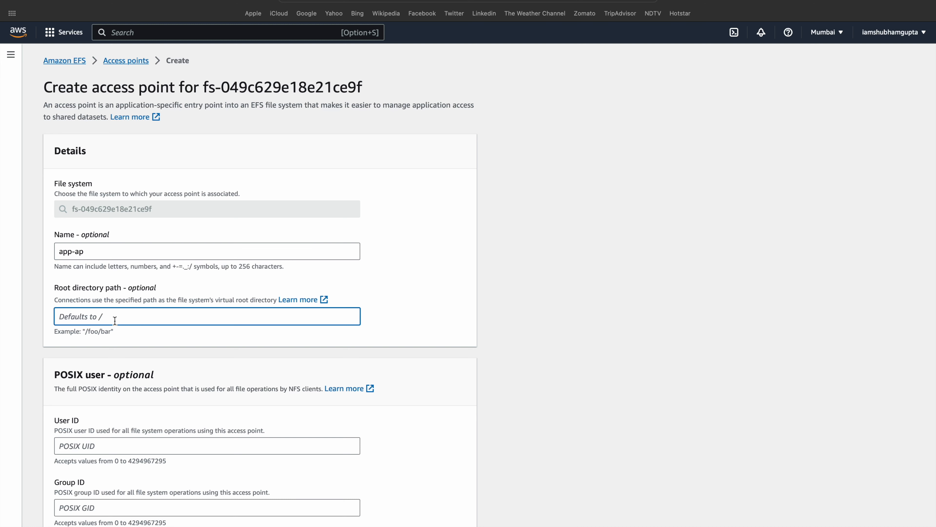
type("/tmp")
Set the access point's POSIX user ID and group ID both to 555
scroll(233, 349, "down", 3)
left_click(74, 362)
scroll(74, 362, "down", 2)
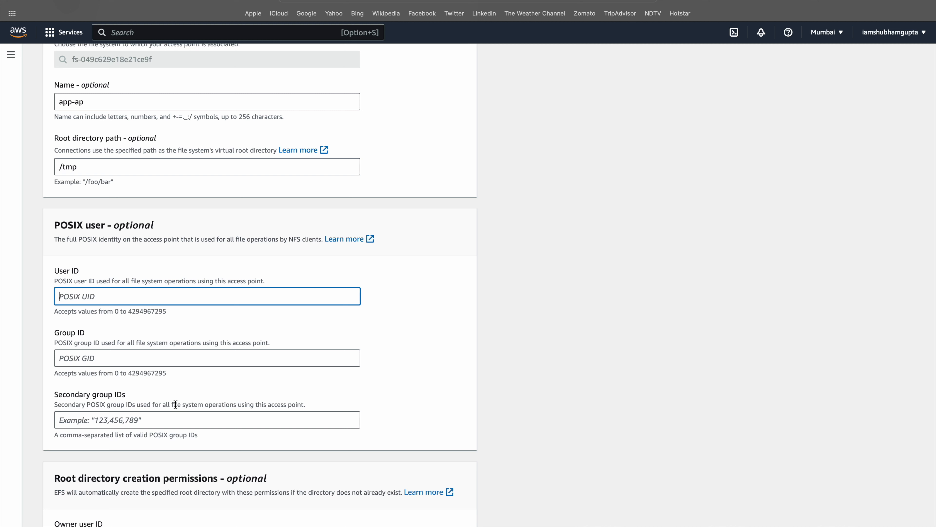
scroll(250, 353, "down", 4)
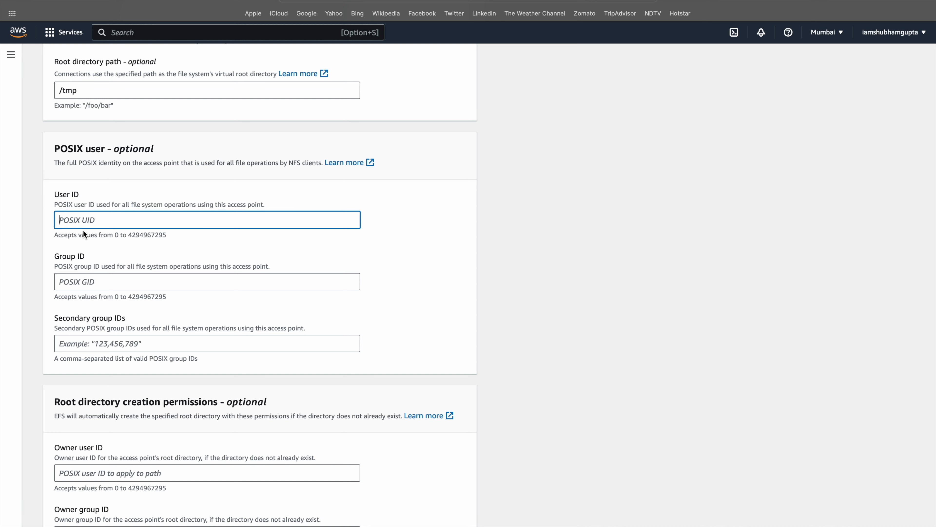
type("555")
left_click(88, 287)
type("555")
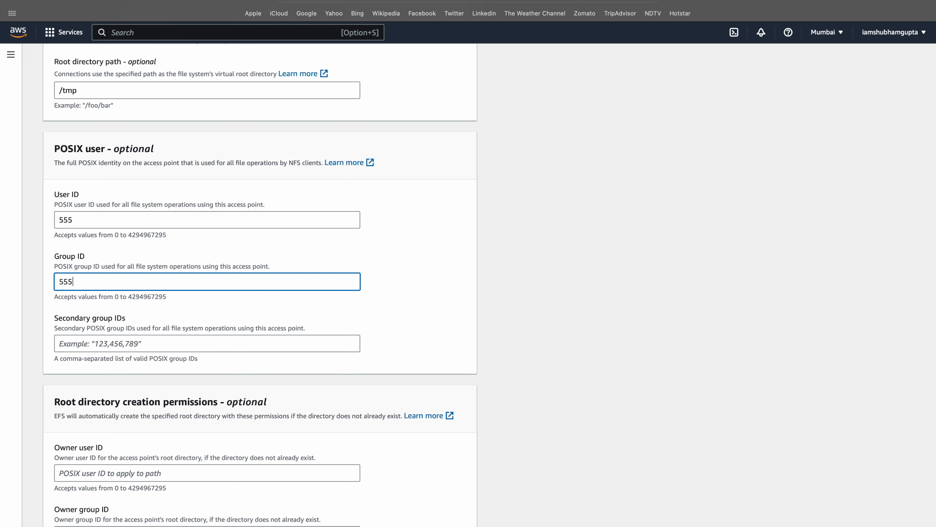
Set the root directory's owner user and group IDs to 555 with permissions 777, and create the access point
scroll(87, 287, "down", 4)
left_click(75, 388)
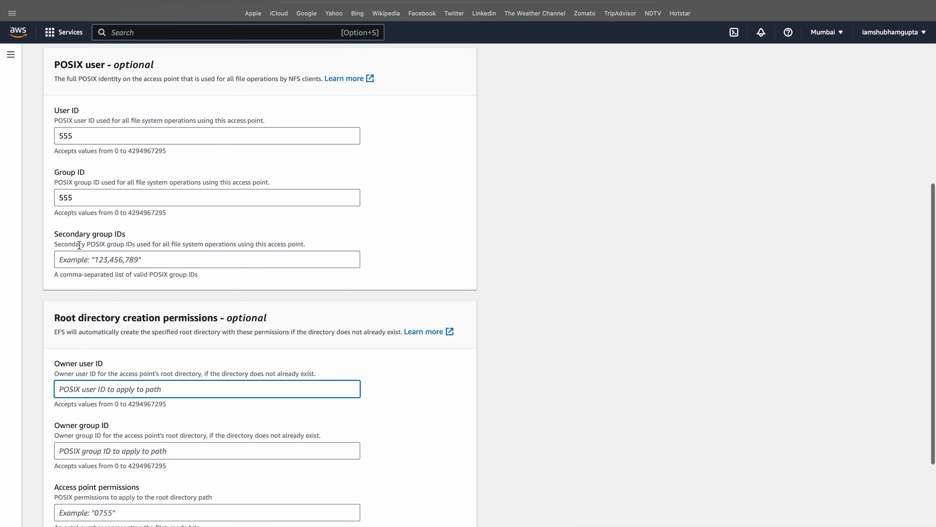
left_click(84, 259)
scroll(83, 259, "down", 4)
left_click(76, 306)
type("555")
left_click(83, 369)
type("555")
left_click(120, 435)
type("777")
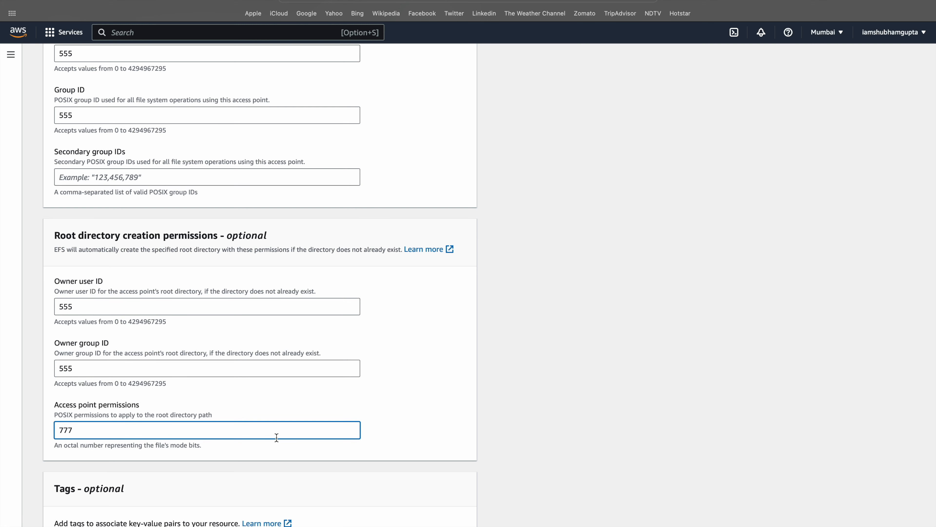
scroll(276, 437, "down", 3)
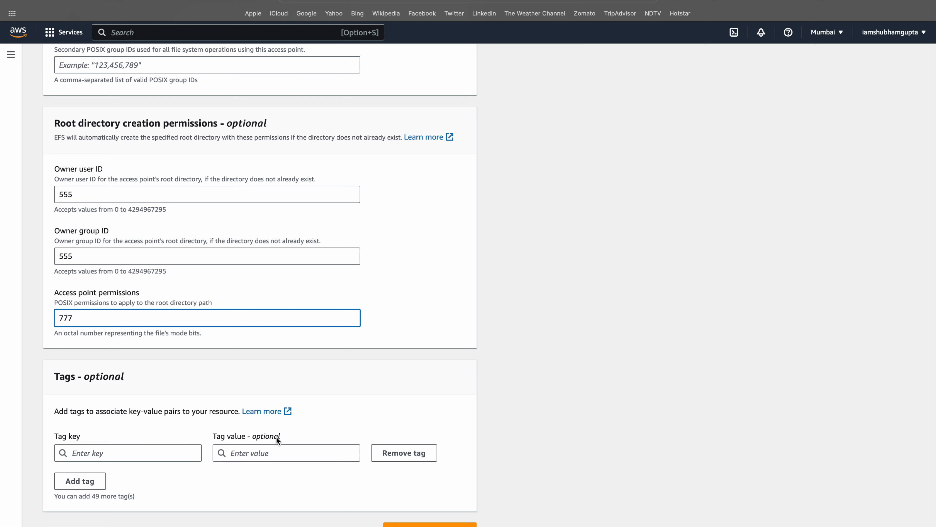
left_click(424, 525)
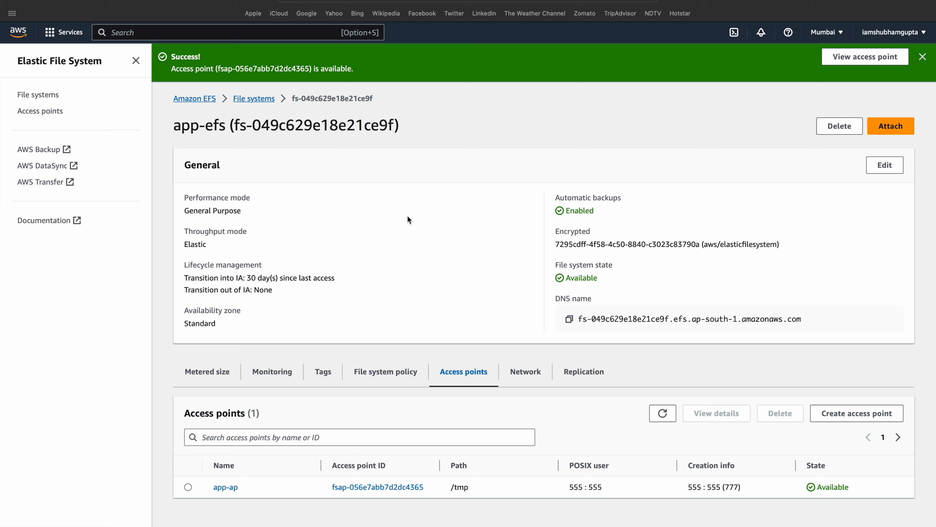
Edit the network settings of app-efs and remove the default security group from both mount targets
left_click(527, 371)
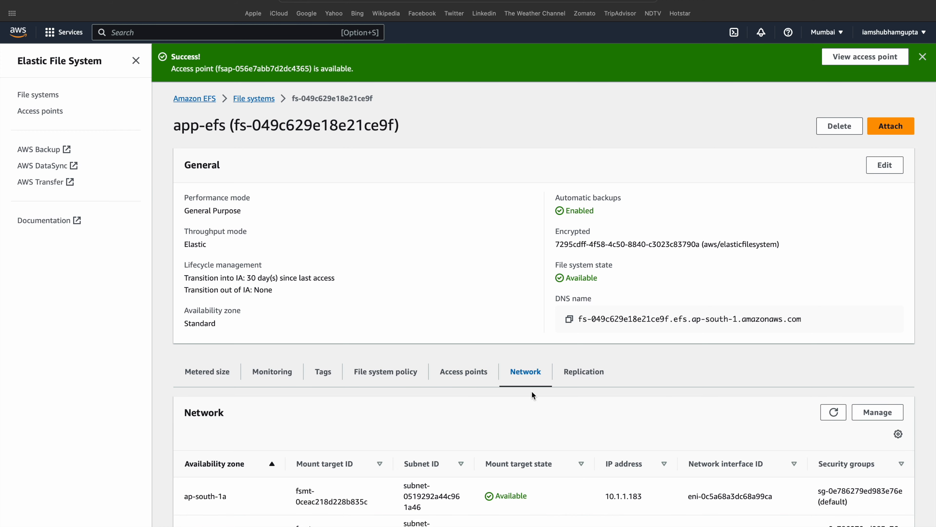
scroll(528, 391, "down", 1)
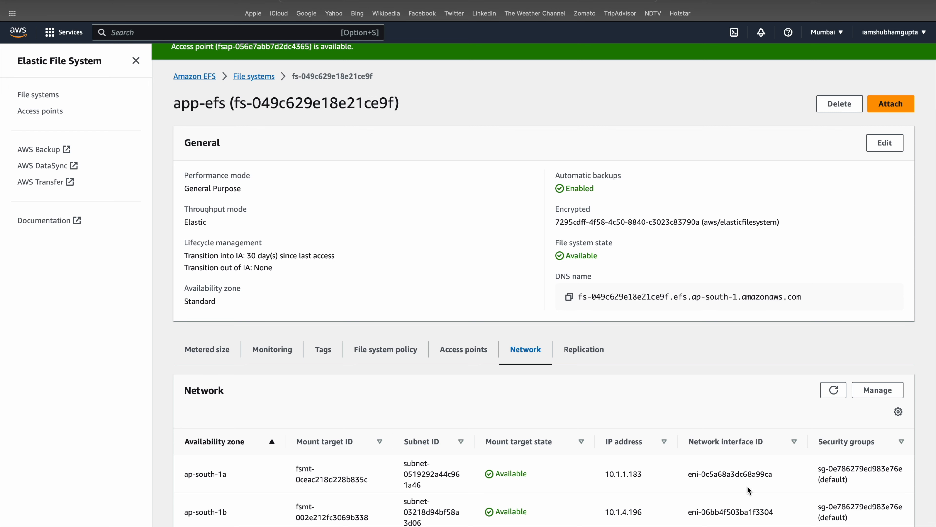
left_click(873, 396)
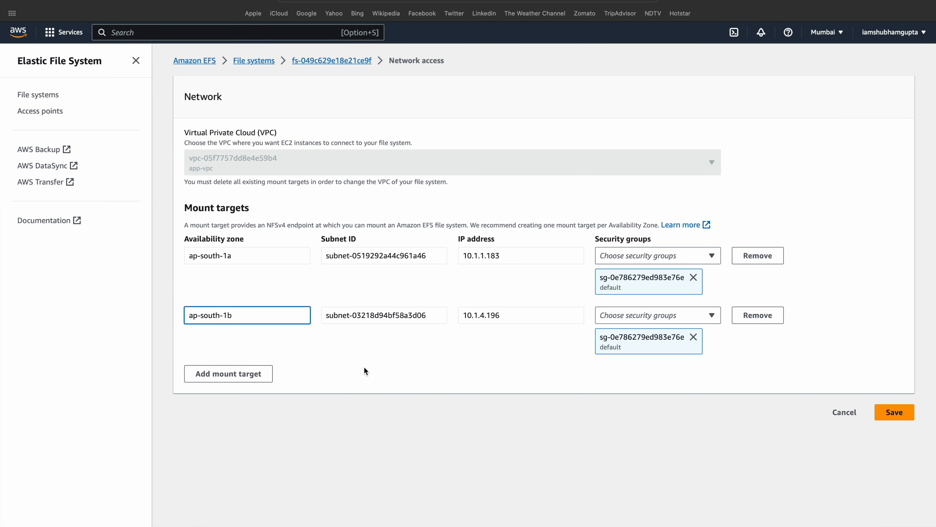
key("Tab")
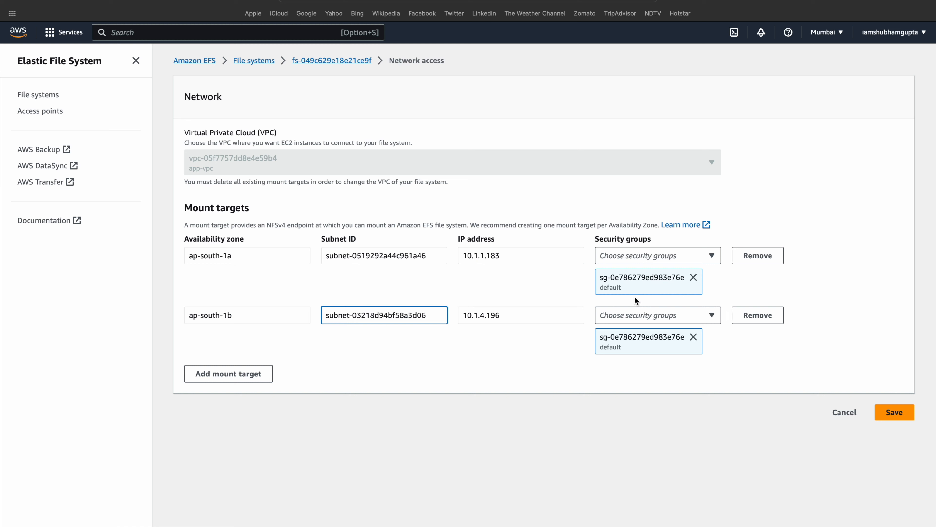
left_click(695, 279)
left_click(694, 307)
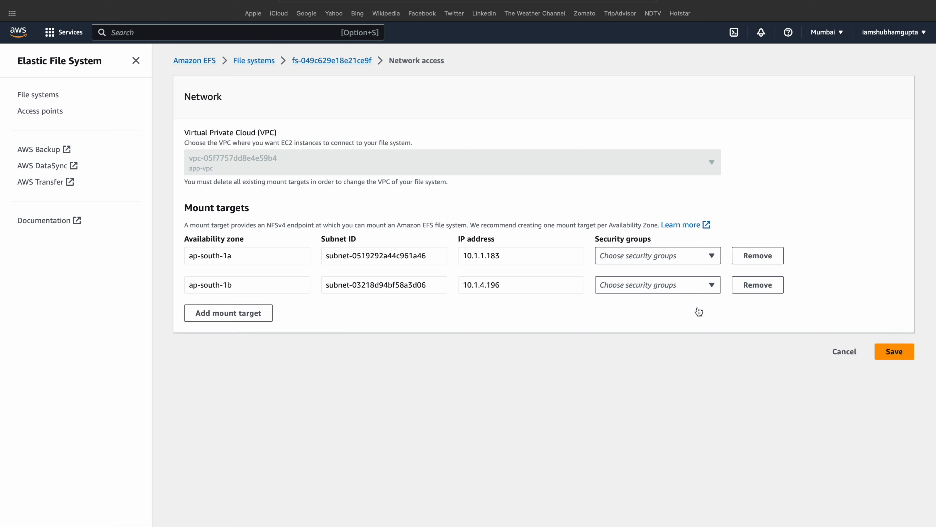
Assign the lambda-efs security group to the ap-south-1a and ap-south-1b mount targets and save the network changes
left_click(674, 255)
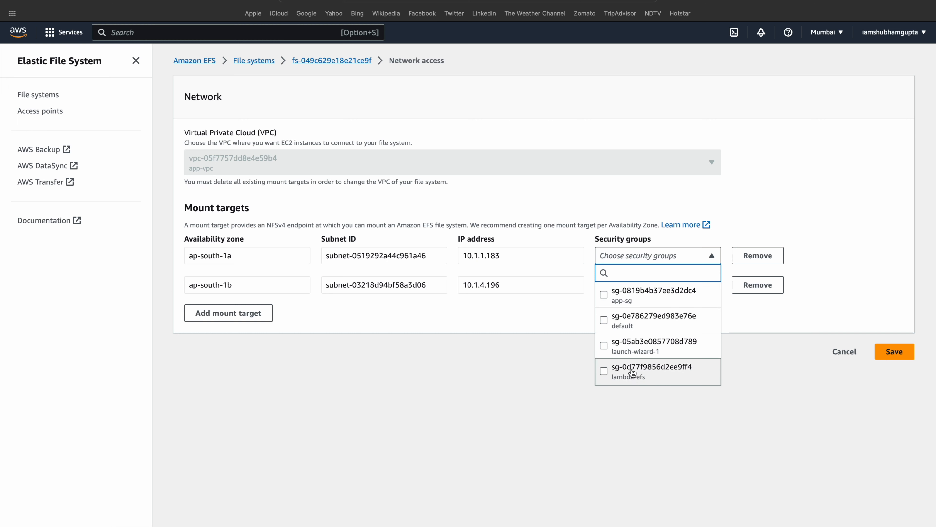
left_click(653, 373)
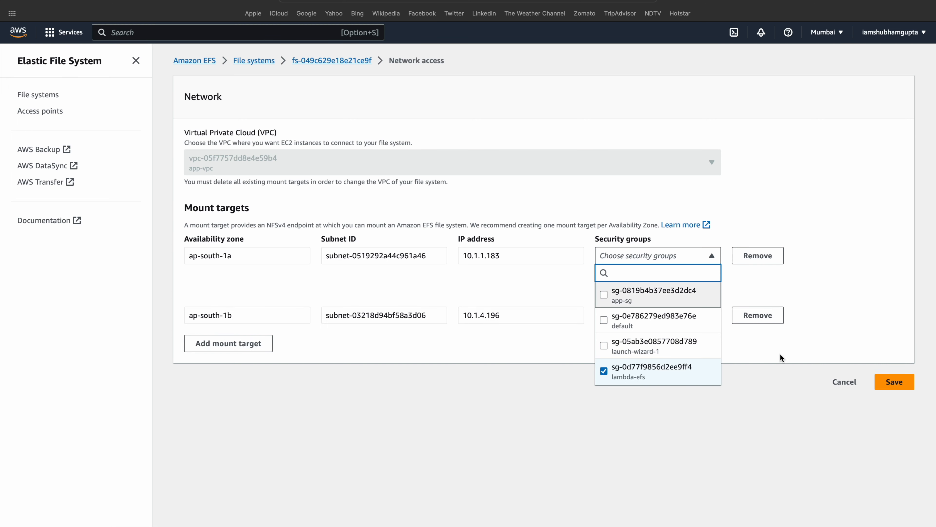
left_click(722, 355)
left_click(685, 317)
left_click(656, 436)
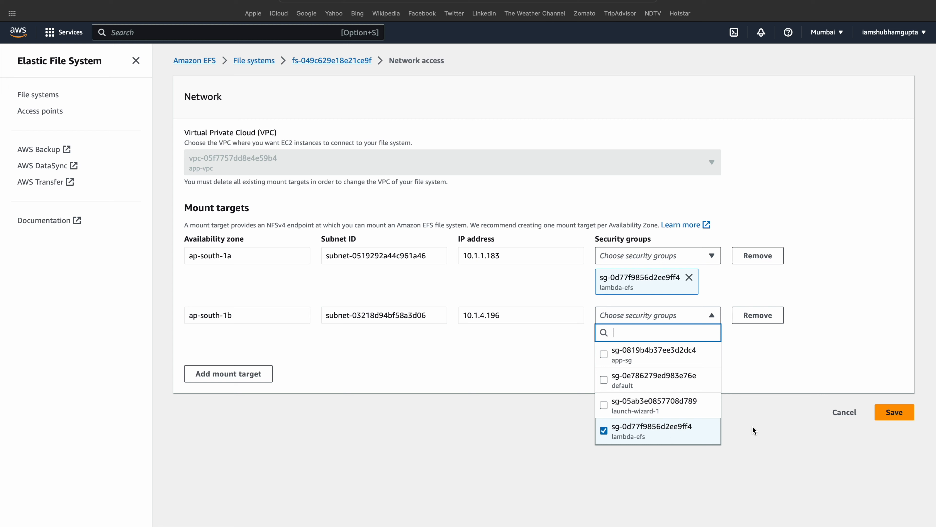
left_click(767, 377)
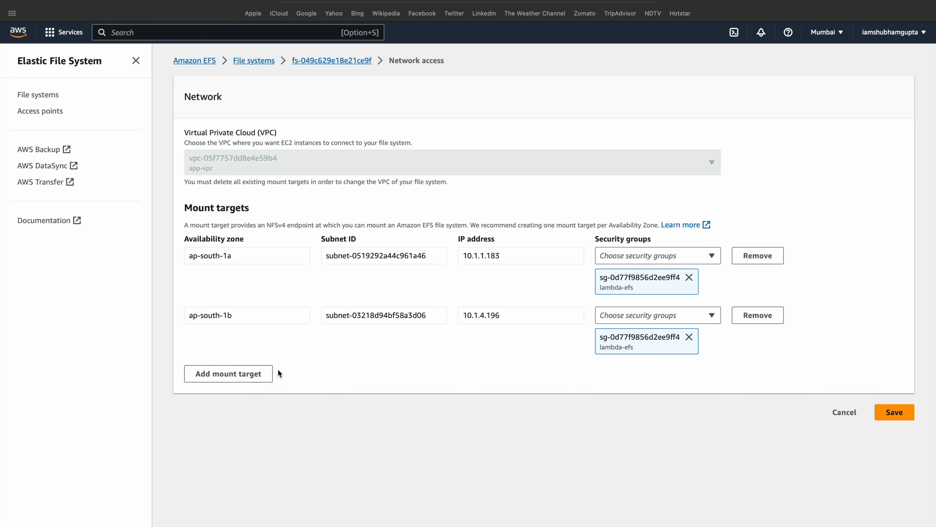
left_click(896, 412)
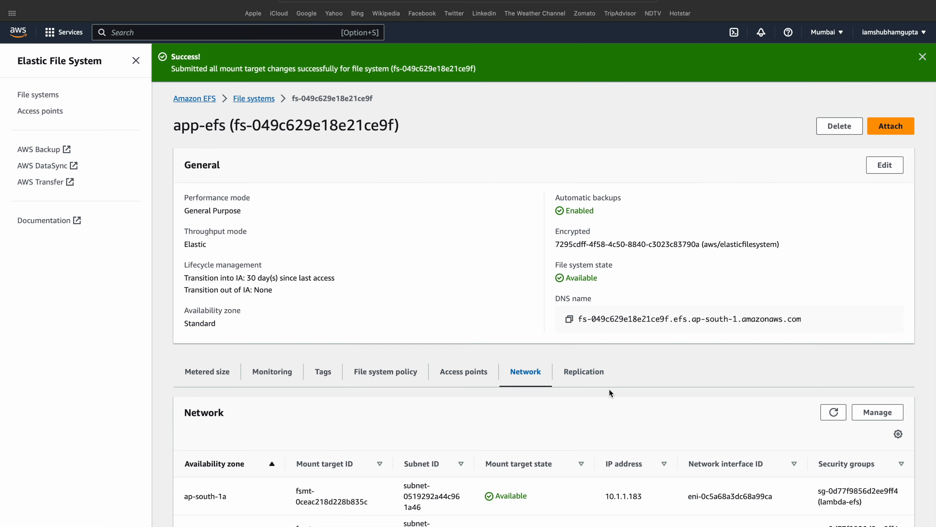
Search the services for "lambda", open the Lambda service and start creating a new function
scroll(598, 450, "up", 1)
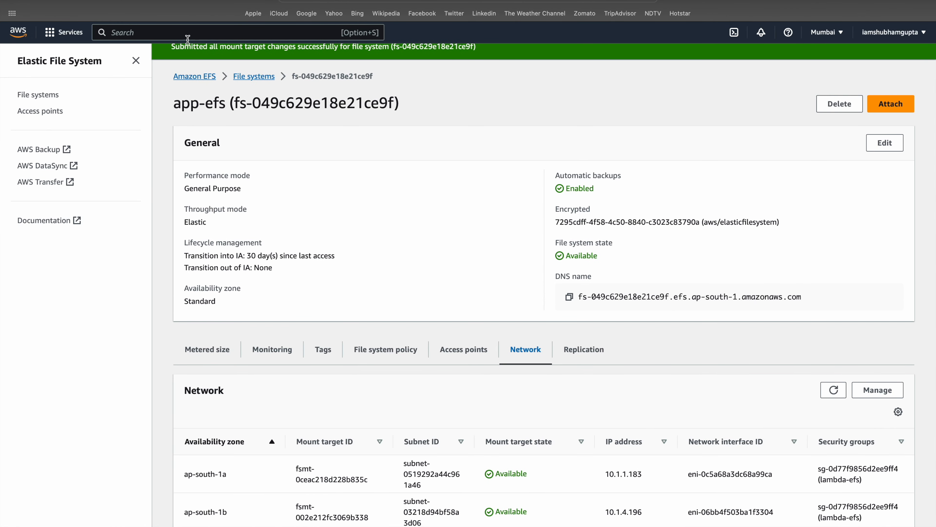
left_click(188, 36)
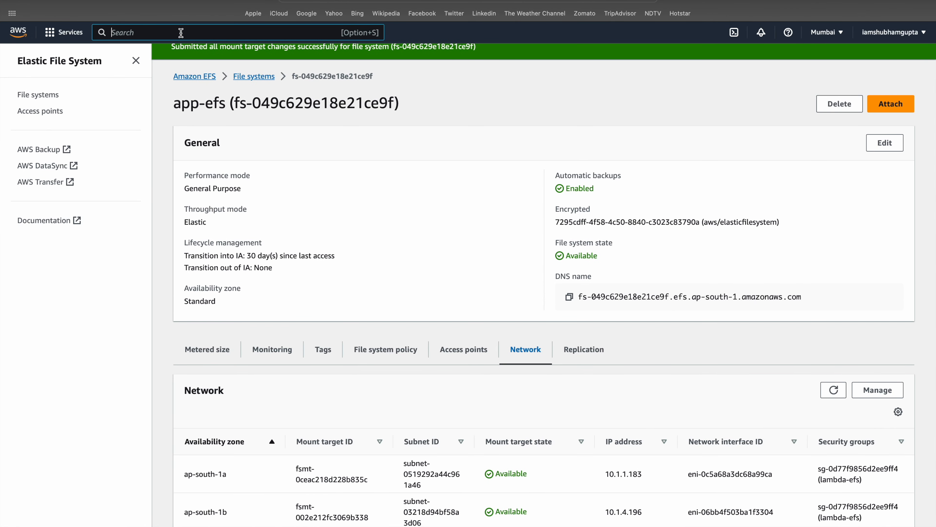
type("lambda")
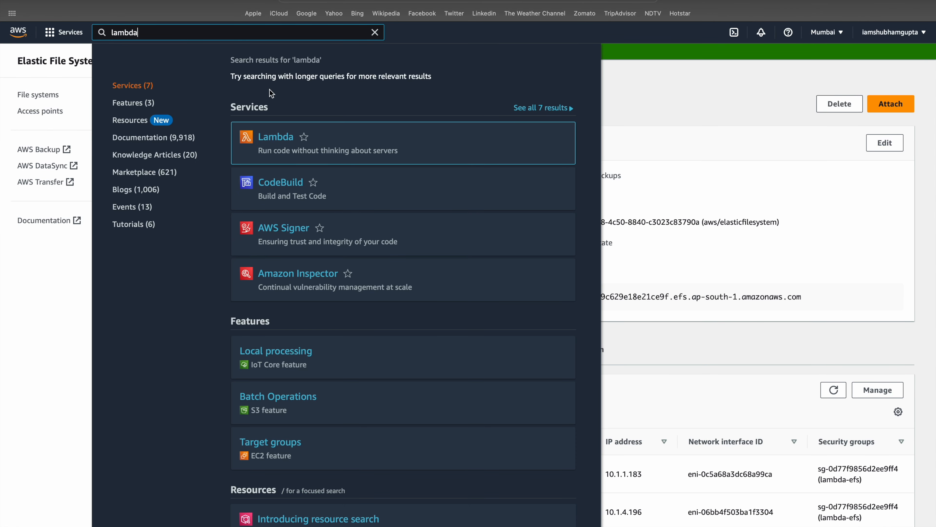
left_click(276, 138)
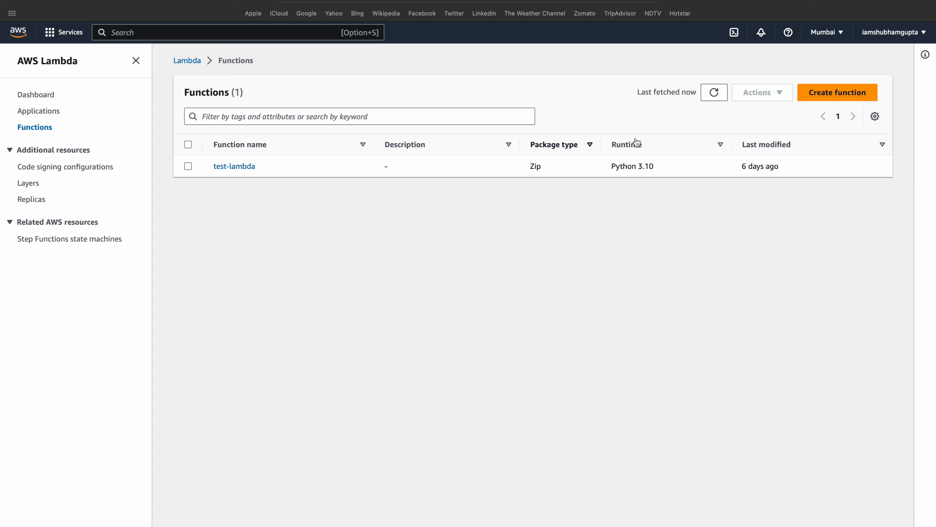
left_click(837, 92)
Name the function app-lambda-efs and choose Python 3.11 as its runtime
left_click(155, 251)
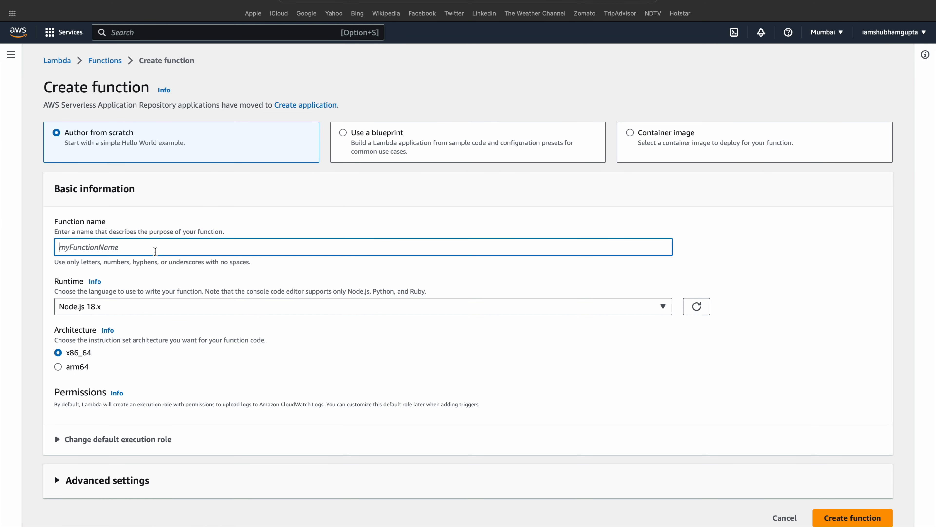
type("app-lambda-")
type("xfs")
left_click(111, 306)
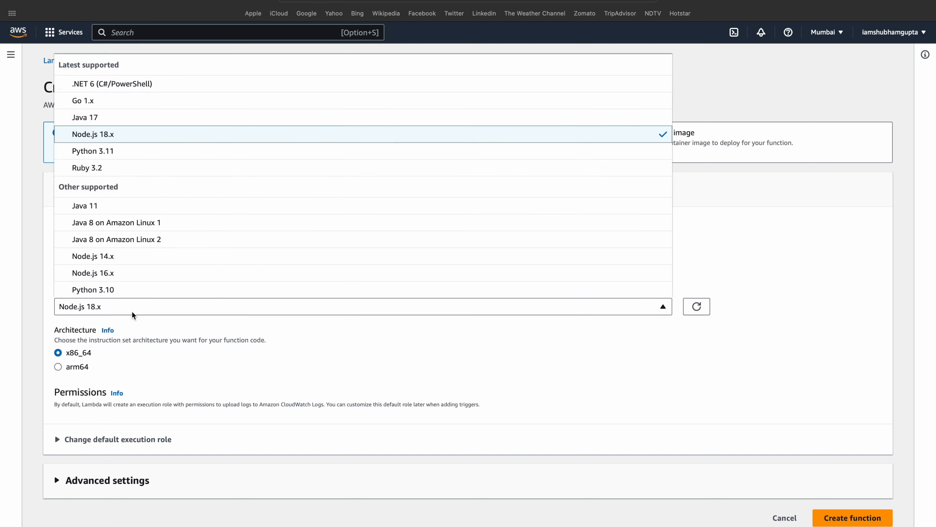
left_click(106, 152)
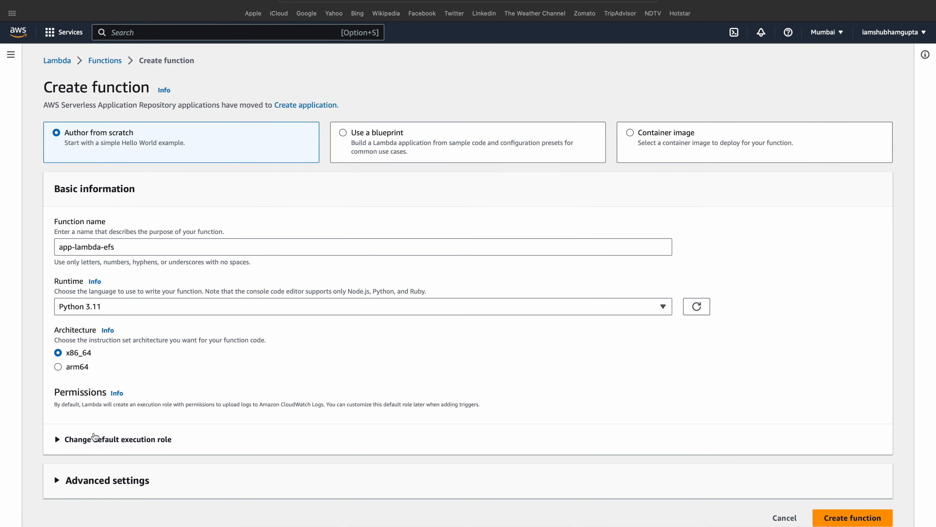
Set the execution role to the existing LambdaEFSRole and create the function
left_click(93, 439)
scroll(95, 436, "down", 3)
left_click(111, 404)
left_click(110, 466)
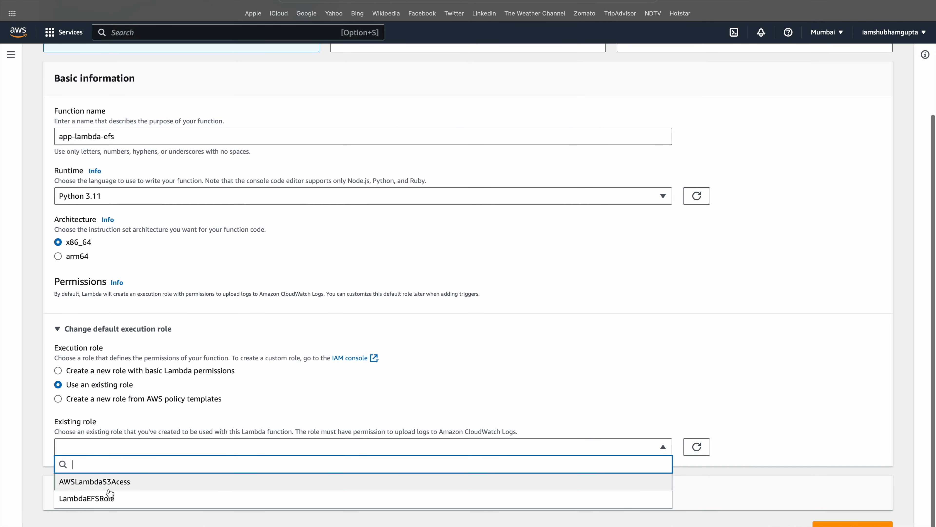
left_click(118, 489)
left_click(161, 447)
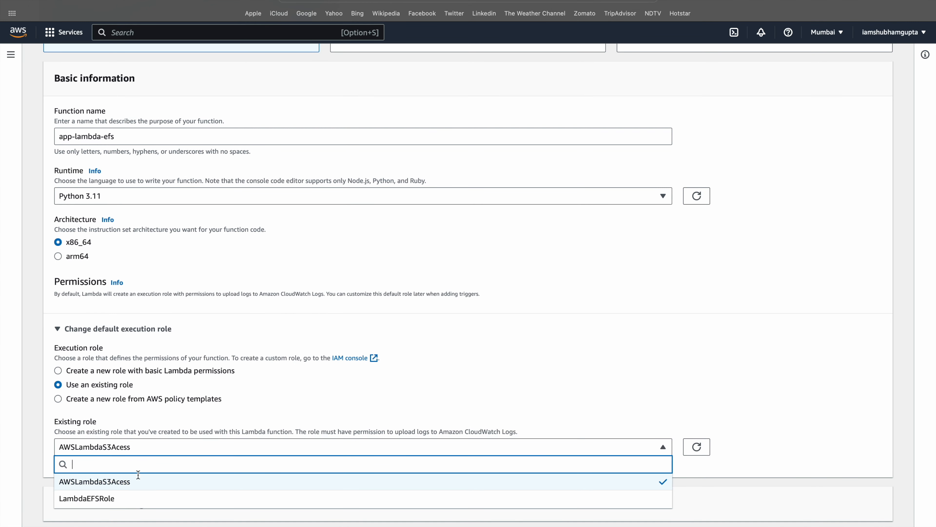
left_click(103, 502)
left_click(835, 523)
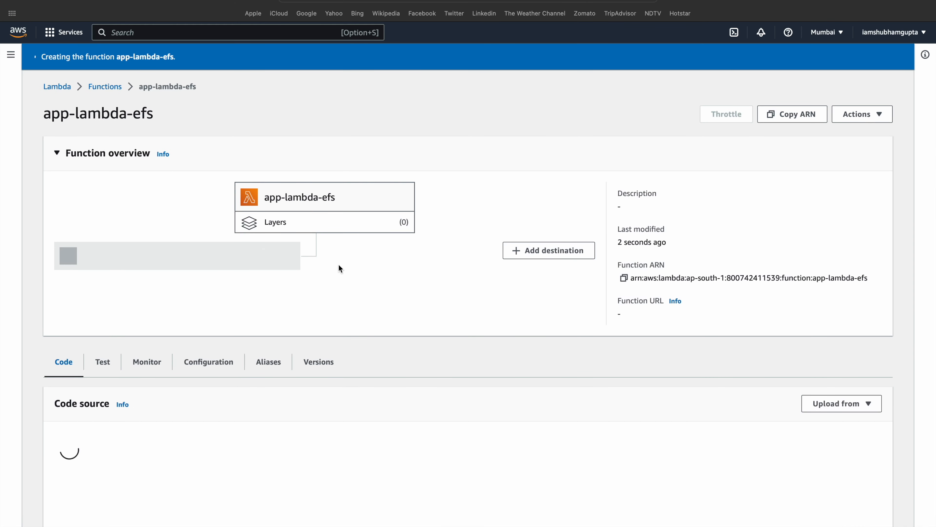
Open the file system settings in the app-lambda-efs function's configuration
scroll(308, 237, "down", 3)
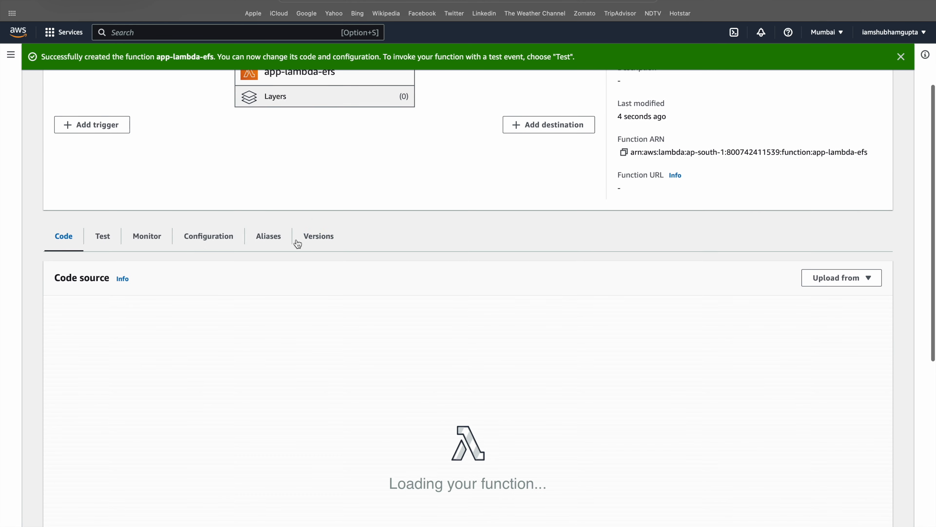
left_click(214, 237)
scroll(369, 241, "down", 2)
scroll(353, 240, "up", 1)
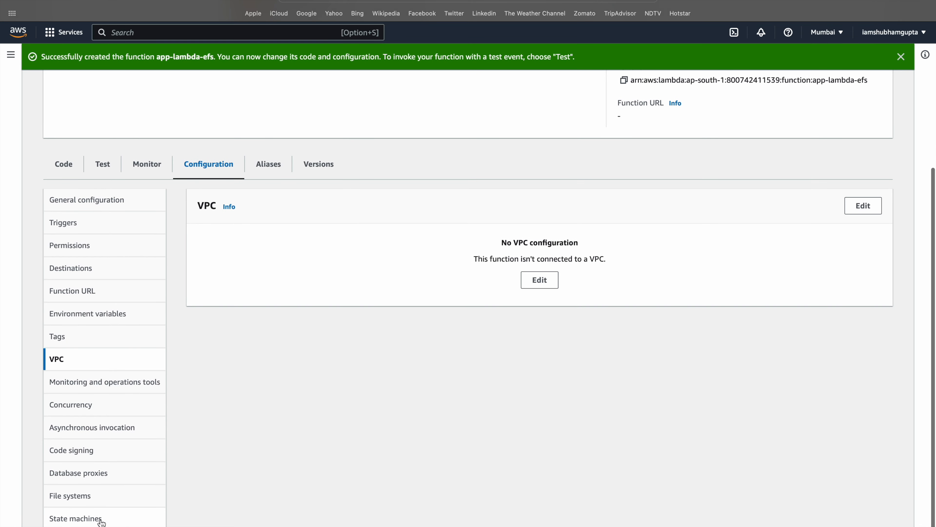
left_click(88, 496)
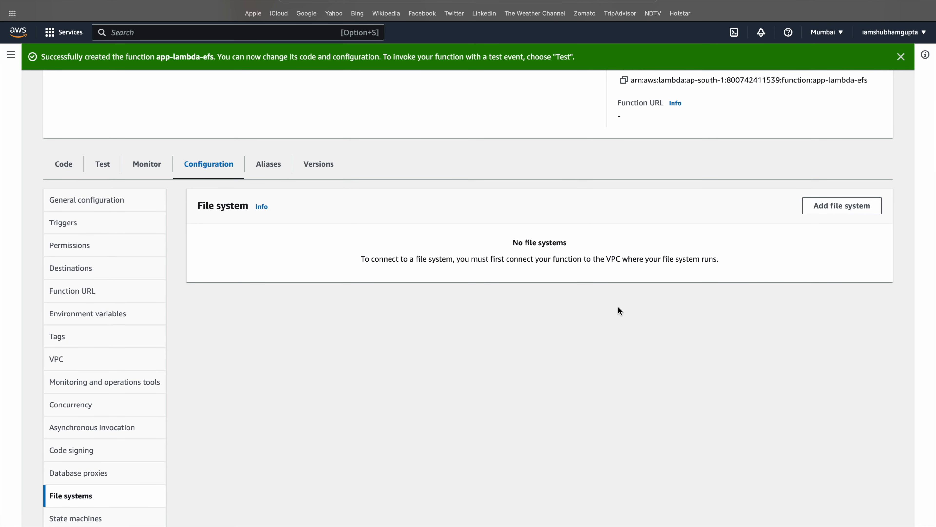
left_click(857, 206)
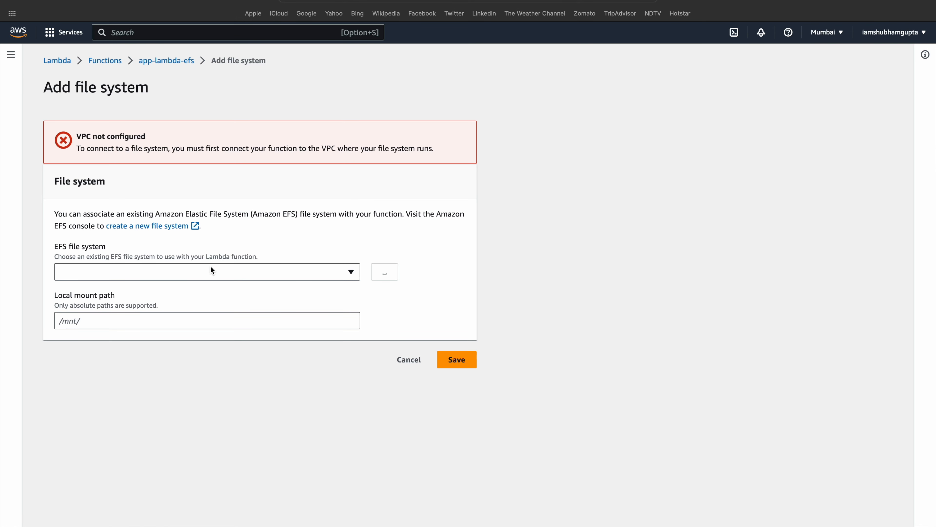
left_click_drag(78, 135, 145, 136)
left_click(175, 159)
left_click_drag(79, 152, 401, 150)
left_click(447, 150)
left_click(410, 361)
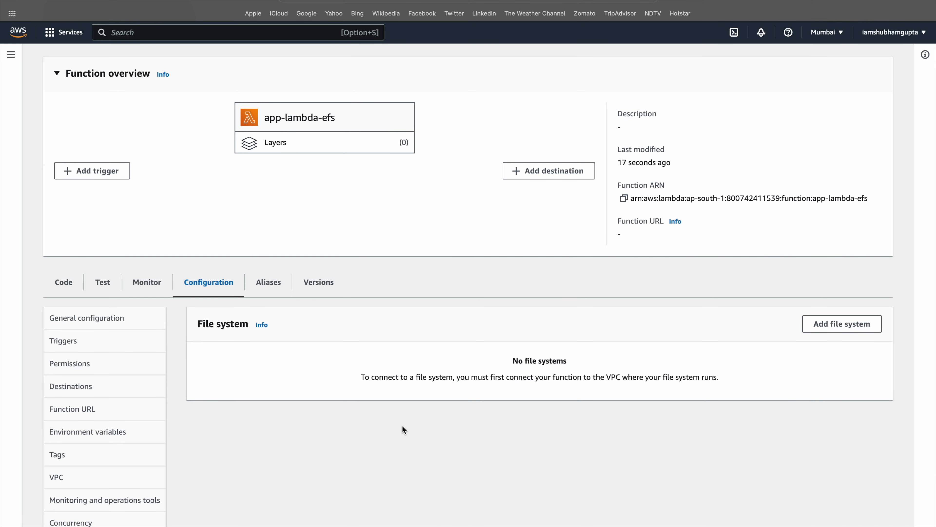
Edit the VPC configuration of the app-lambda-efs function and connect it to app-vpc
scroll(150, 402, "down", 3)
scroll(150, 402, "up", 2)
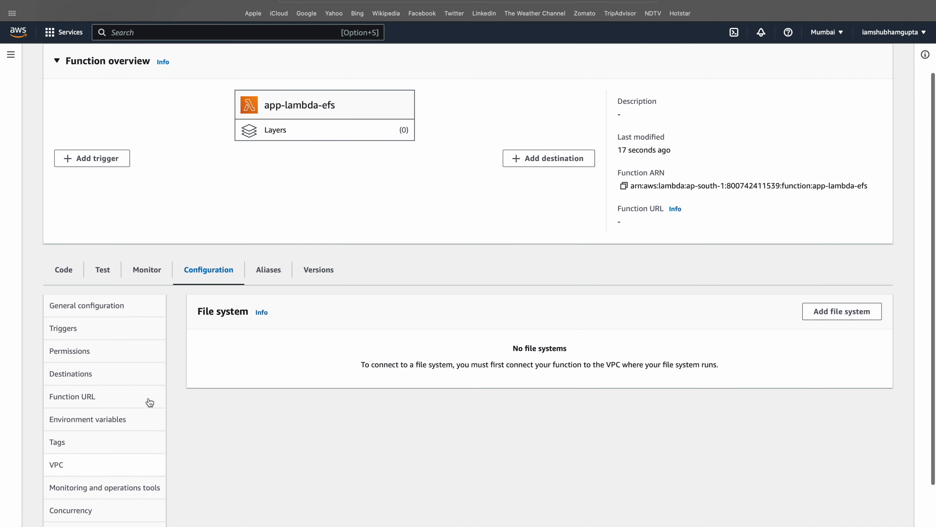
left_click(89, 464)
left_click(543, 392)
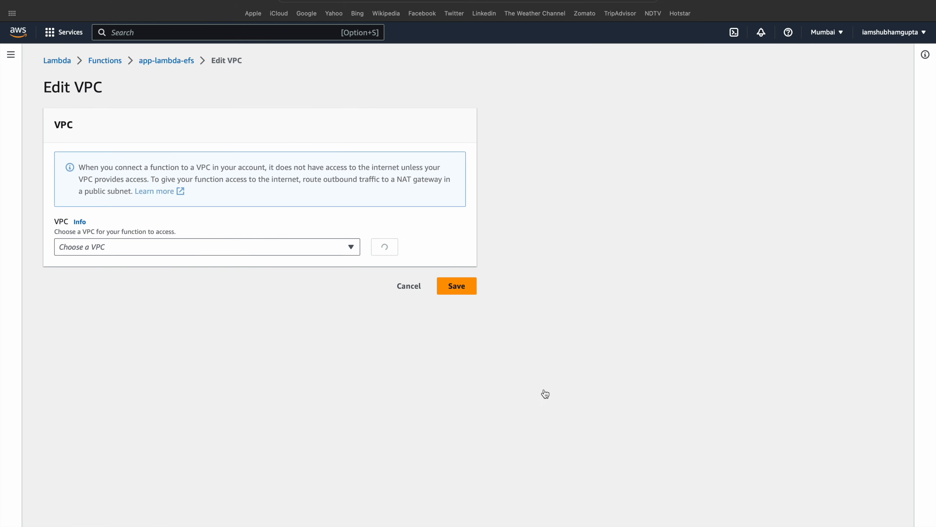
left_click(178, 246)
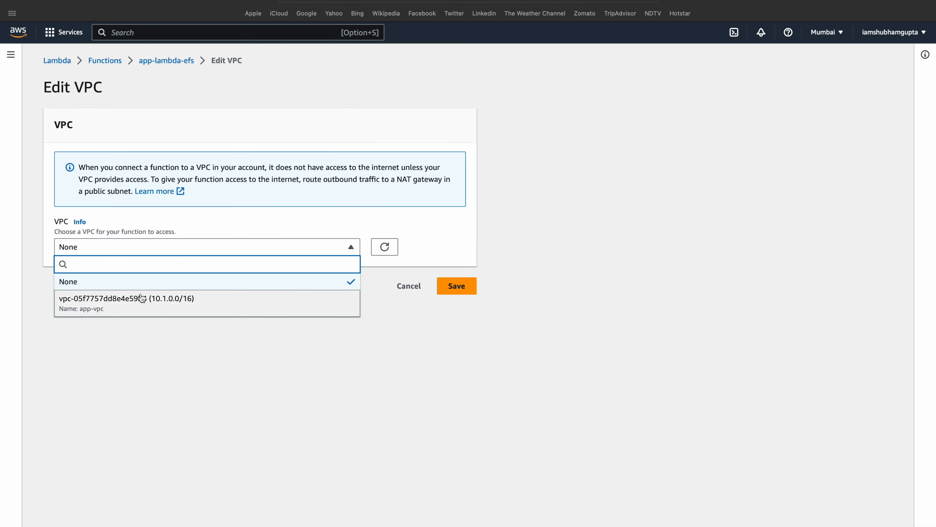
left_click(137, 299)
Select all four subnets for the function: Public Subnet 1, Private Subnet 2, Private Subnet 1 and Public Subnet 2
left_click(174, 296)
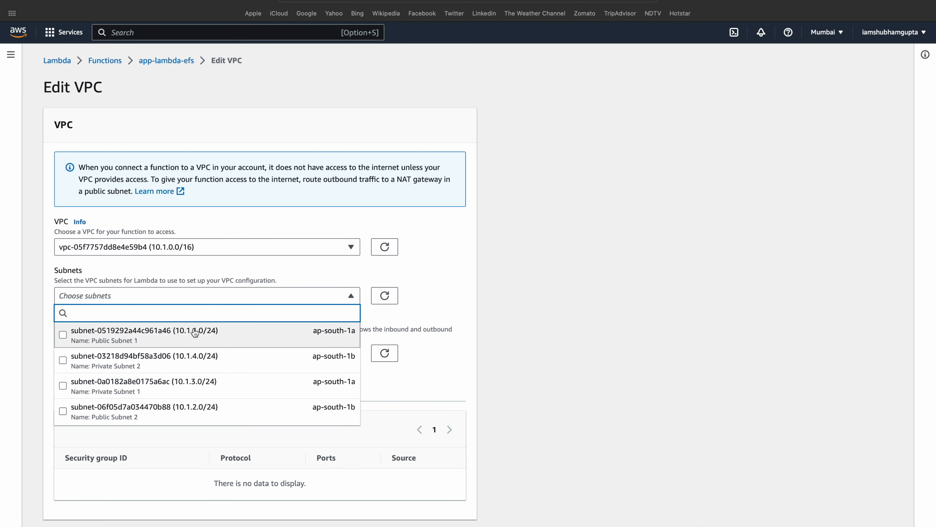
left_click(111, 340)
left_click(105, 363)
left_click(94, 388)
left_click(81, 401)
left_click(491, 313)
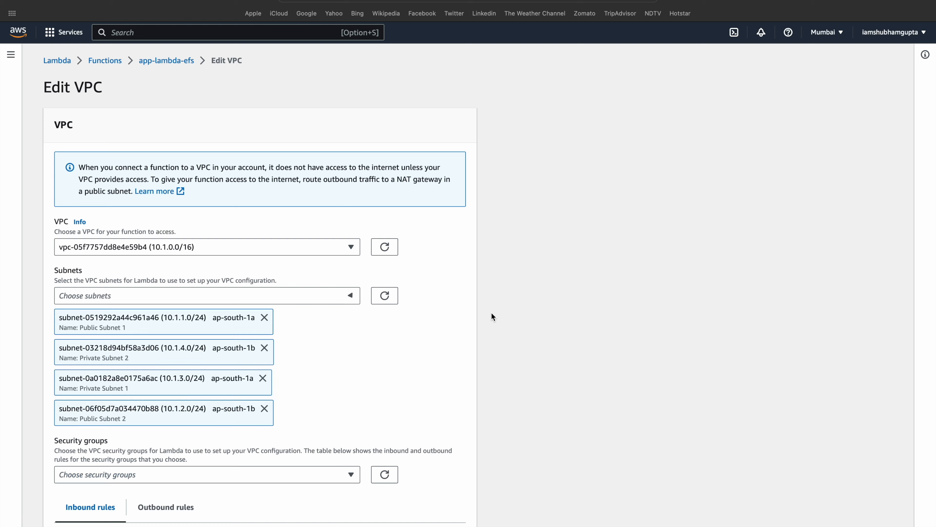
Assign the lambda-efs security group to the function and save the VPC configuration
scroll(333, 414, "down", 5)
left_click(128, 350)
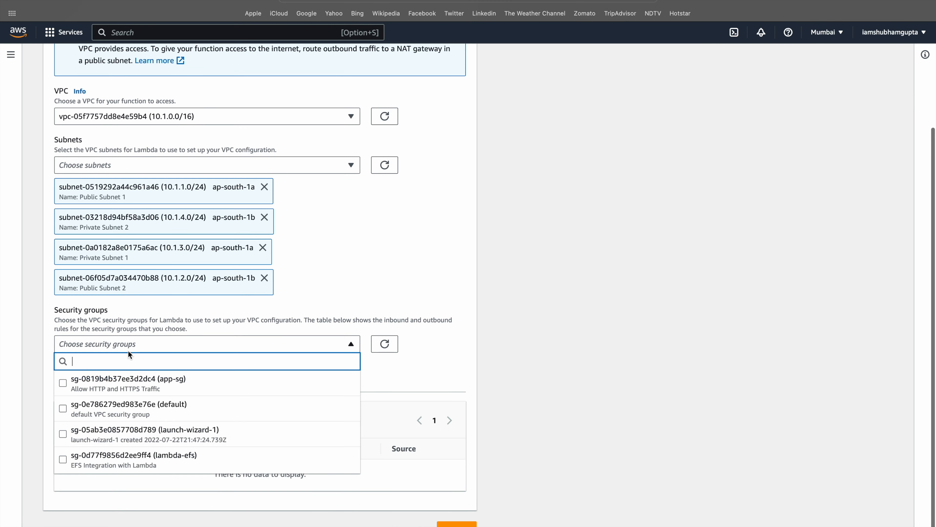
left_click(255, 455)
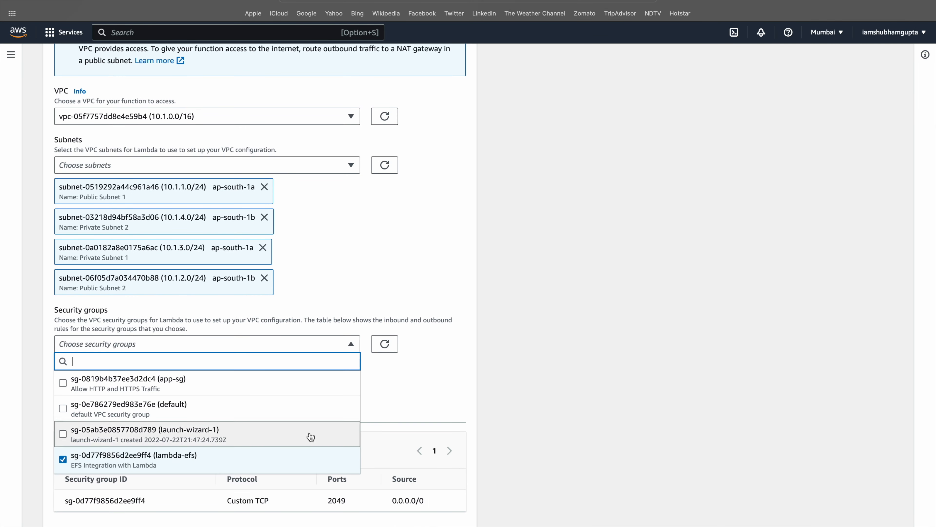
left_click(485, 397)
scroll(216, 375, "down", 3)
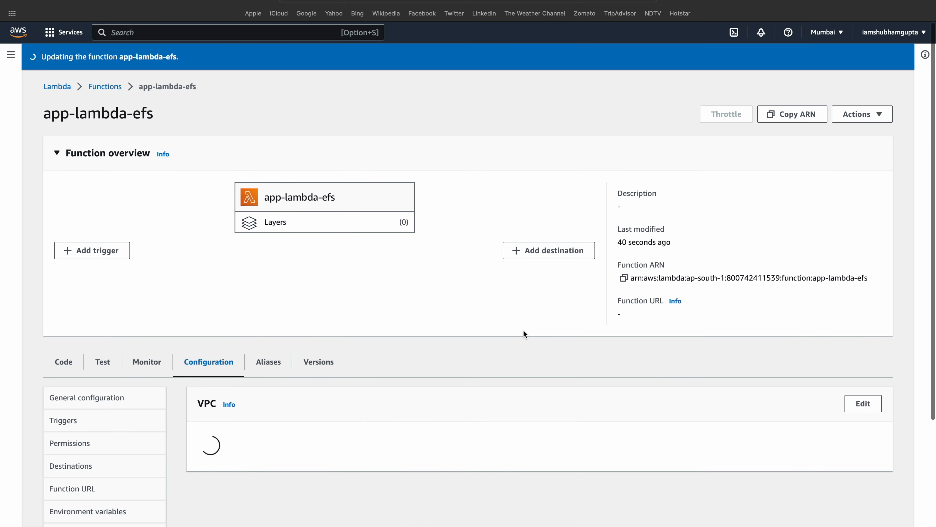
Start adding a file system to the function, choosing the app-efs file system and the app-ap access point
scroll(411, 493, "down", 5)
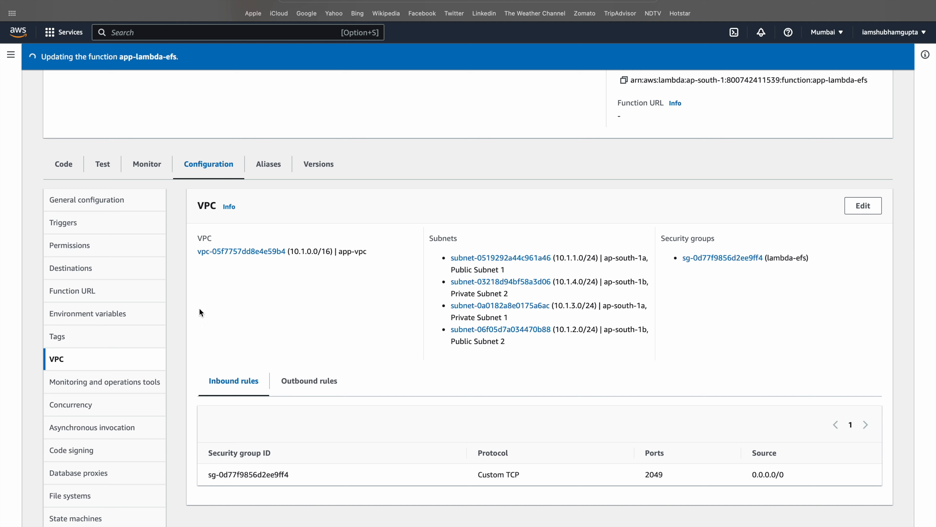
left_click(79, 499)
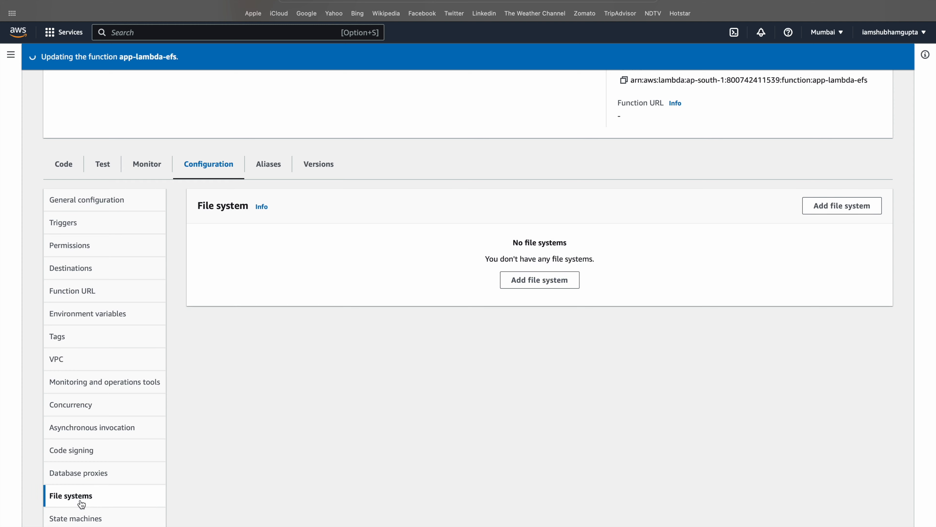
left_click(556, 287)
left_click(149, 239)
left_click(126, 287)
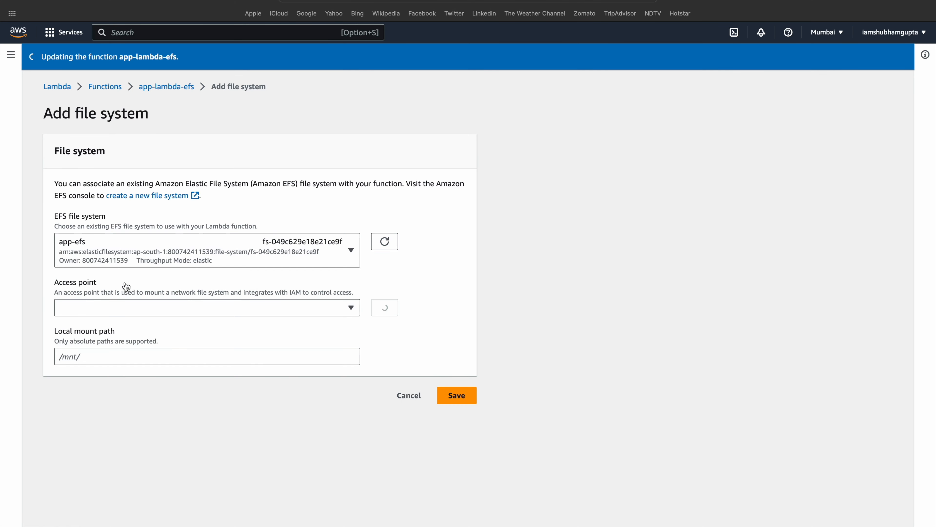
left_click(116, 304)
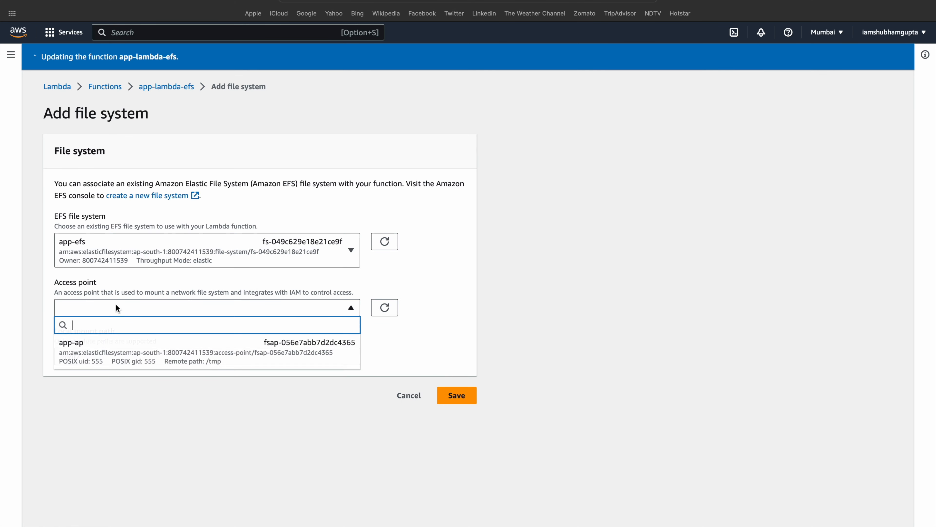
left_click(96, 354)
Set the local mount path to /mnt/tmp and save the file system configuration
left_click(106, 374)
type("/m")
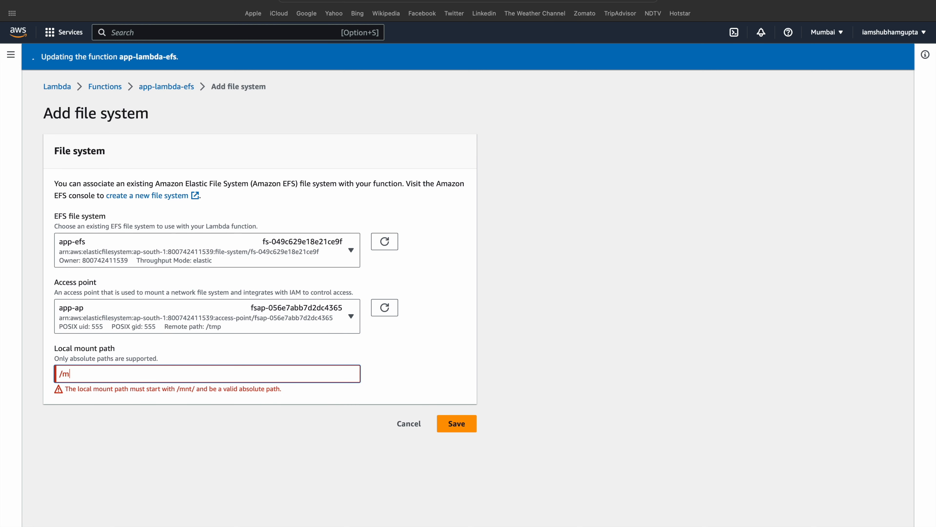
type("nt/tmp")
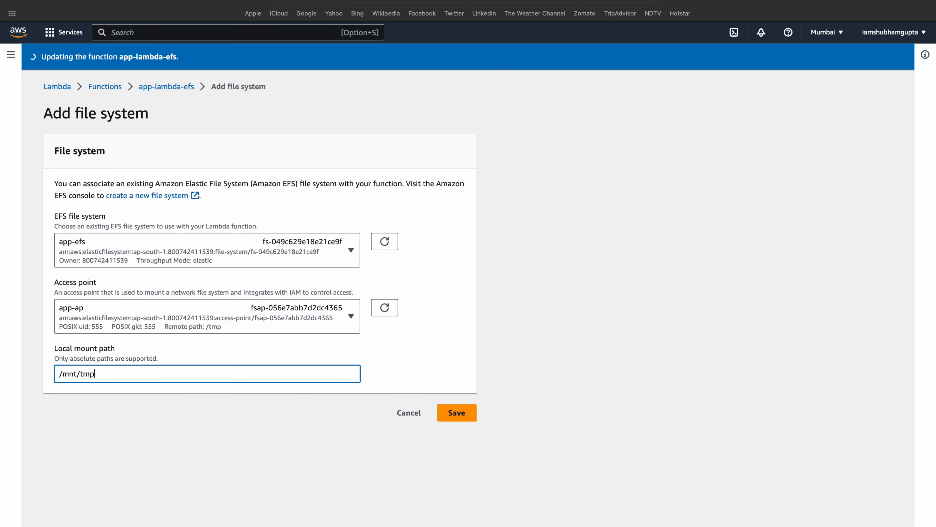
left_click(472, 413)
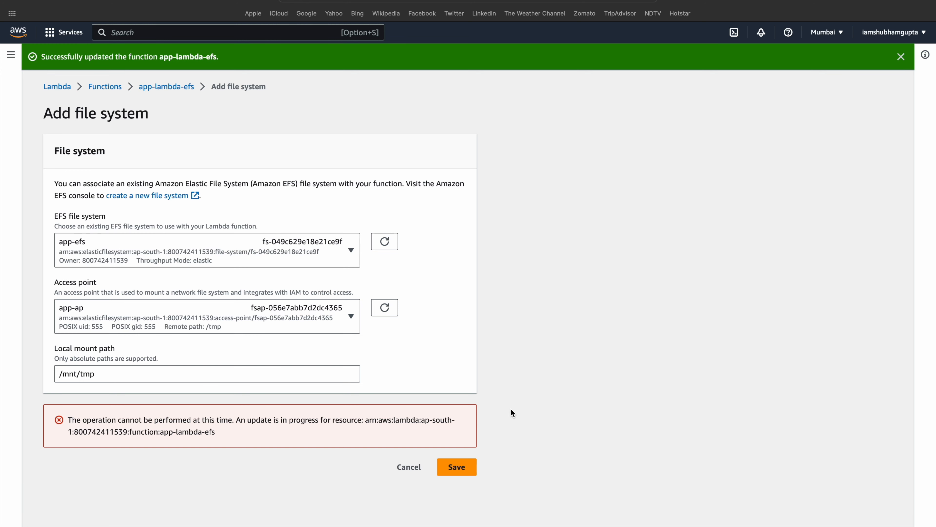
left_click(467, 466)
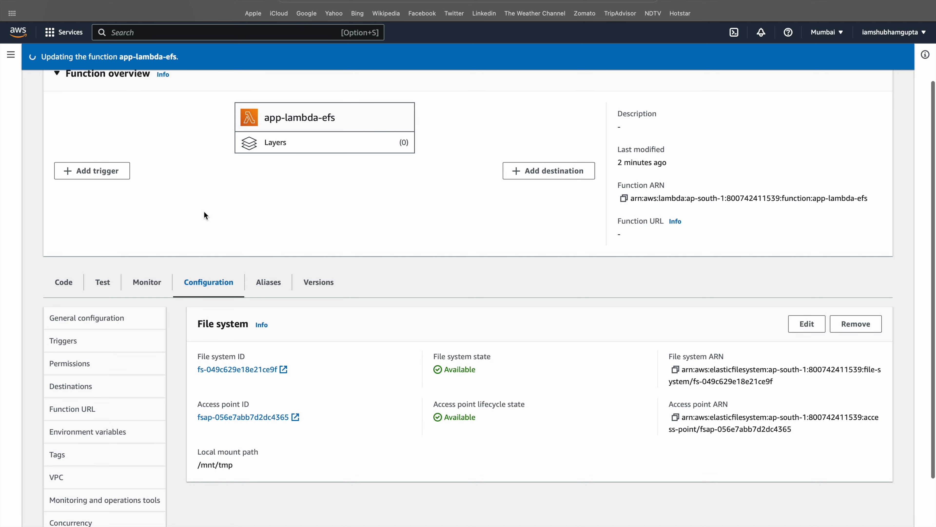
Open the function's code and add "import os" below the json import in lambda_function
scroll(183, 165, "up", 3)
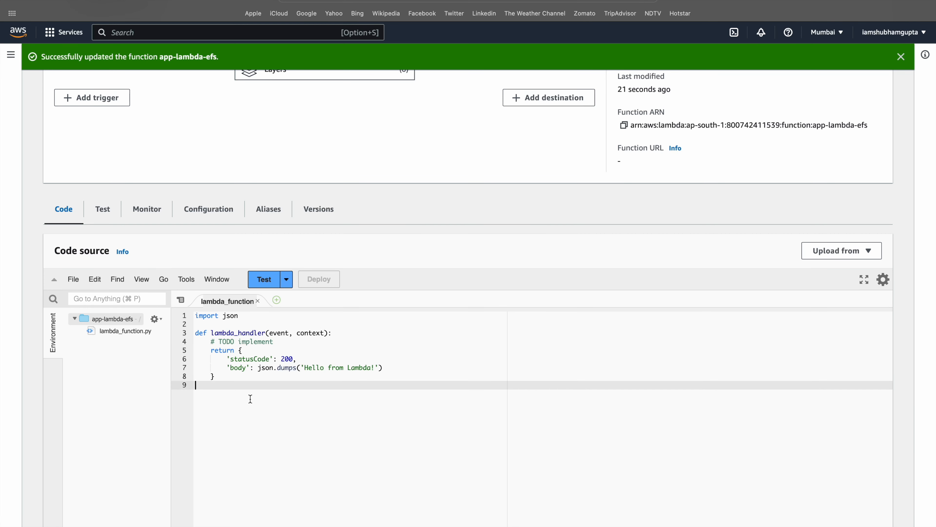
left_click(254, 318)
key("Return")
type("i")
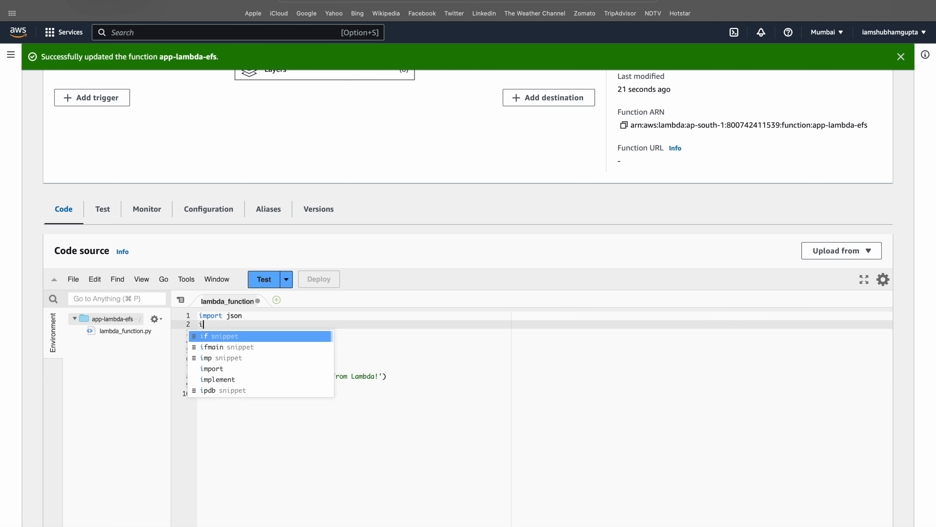
type("moprt")
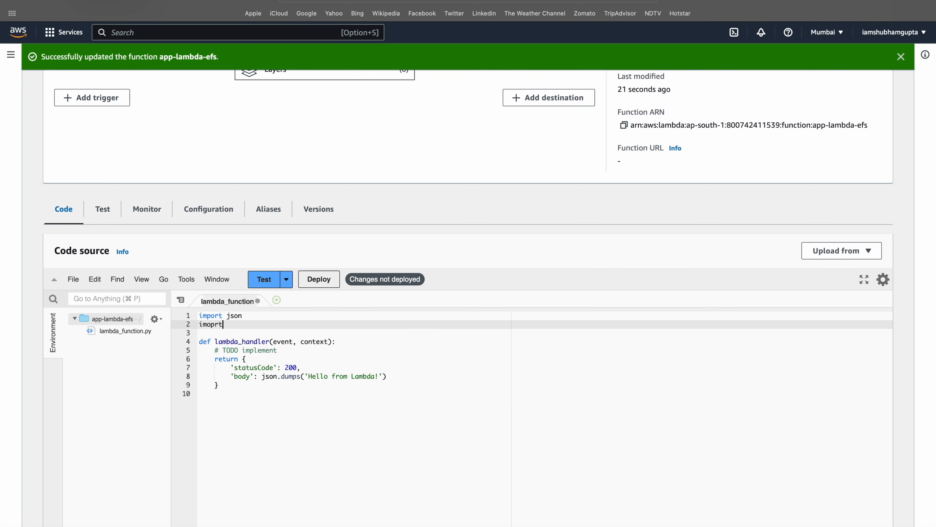
key("BackSpace")
key("BackSpace")
key("BackSpace")
key("BackSpace")
type("port")
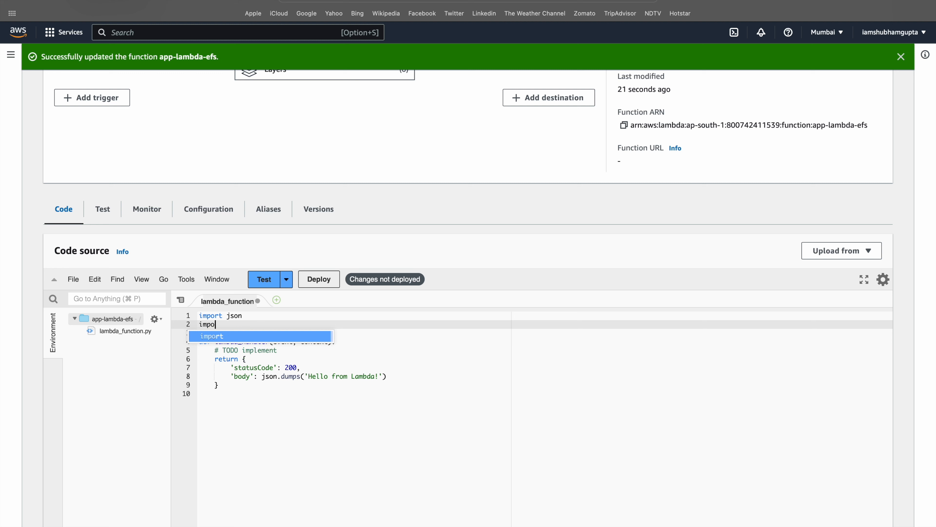
Define base_path = '/mnt/tmp/' as the first line inside lambda_handler and save the file
left_click(346, 336)
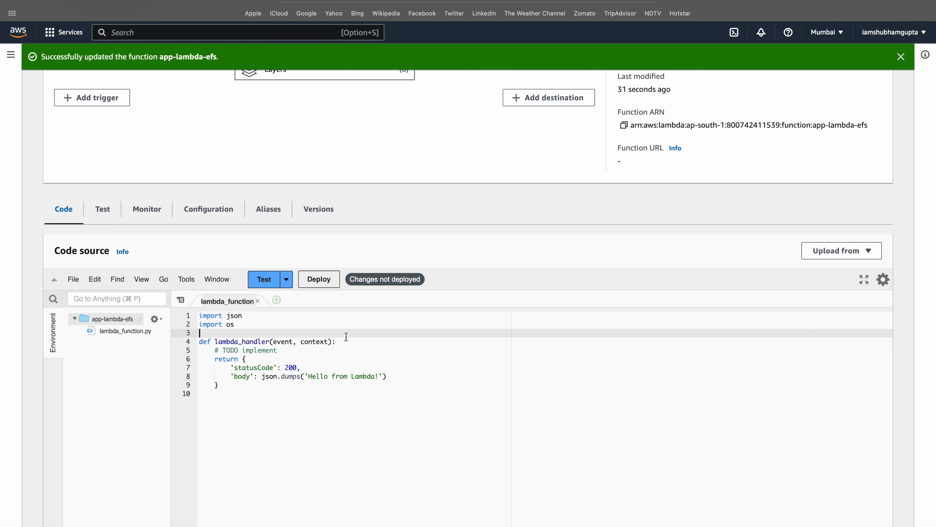
left_click(345, 340)
key("Return")
type("base_path = '")
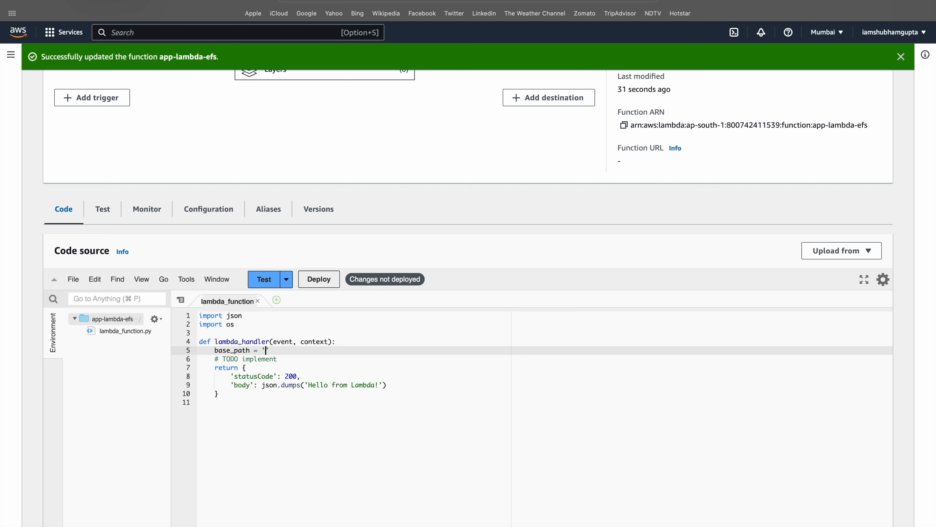
type("/mnt/tmp/")
key("super+s")
Add a print statement with the text 'Contents' below the base_path definition, leaving one blank line between them
key("Return")
key("Return")
type("print/")
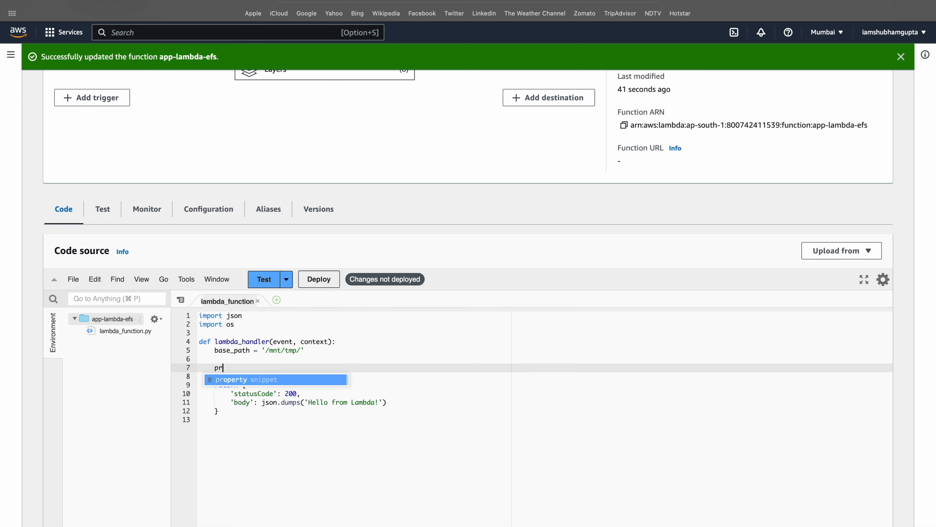
type("(")
type("'Contebs")
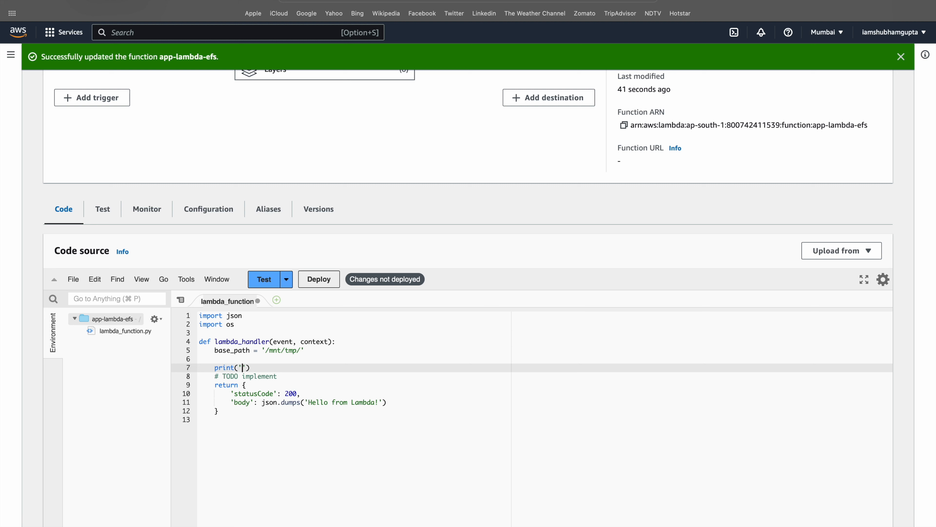
key("BackSpace")
key("BackSpace")
type("nts")
left_click(214, 358)
type(":")
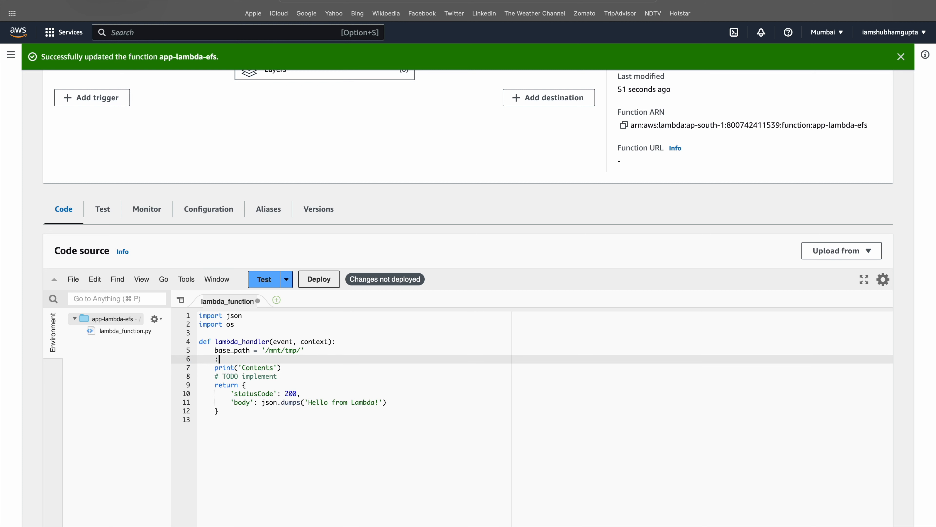
key("super+z")
key("super+z")
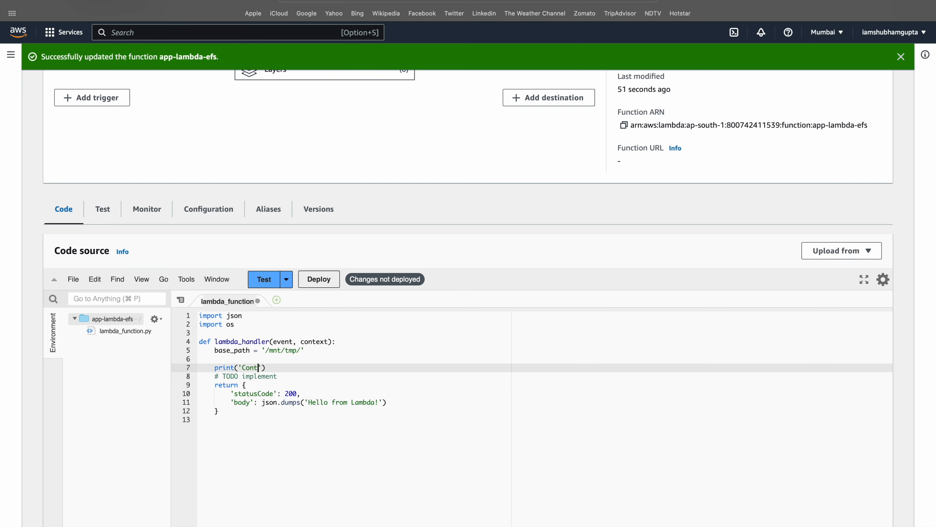
Complete the statement as print('Contents: ',os.listdir(base_path)) and deploy the code
type("ents: ")
type("',")
type("os.")
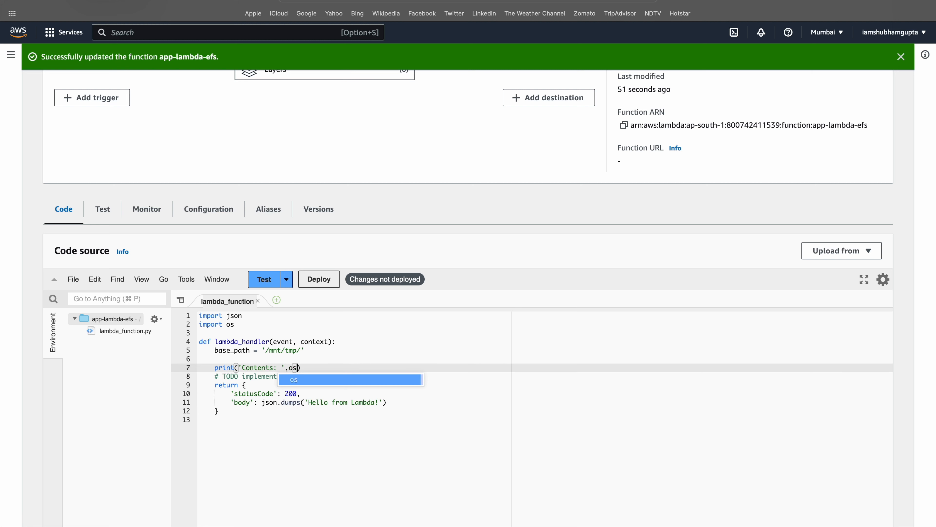
type("list")
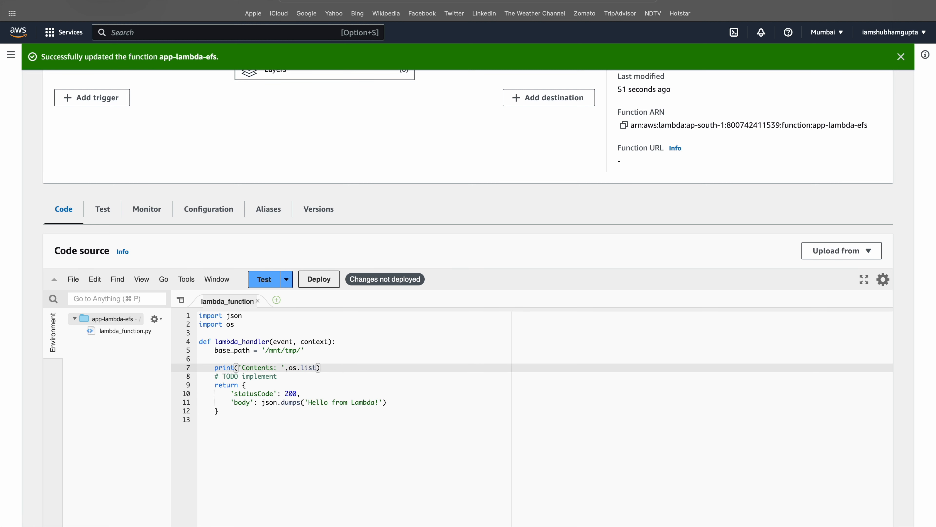
type("dir(bas")
key("Return")
left_click(319, 279)
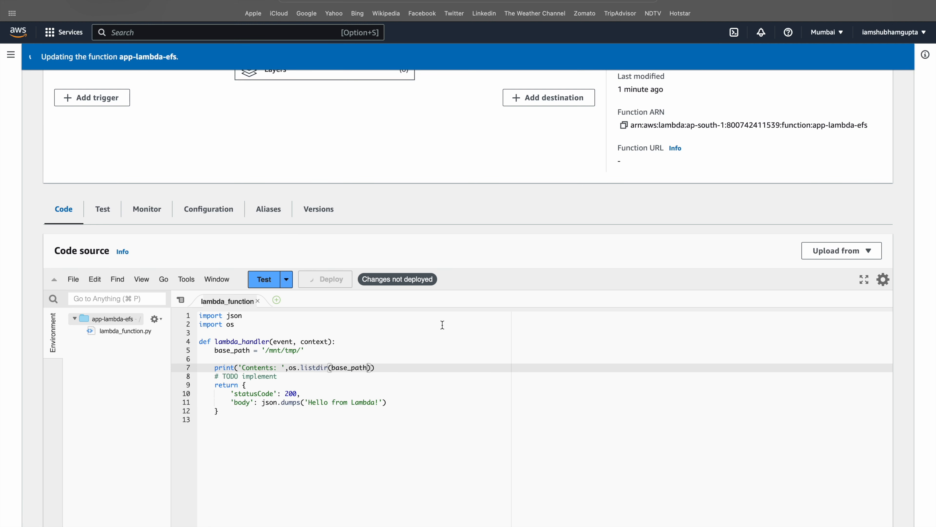
Run the deployed function with the event named test, check the Contents line in its logs, and return to the code
left_click(264, 279)
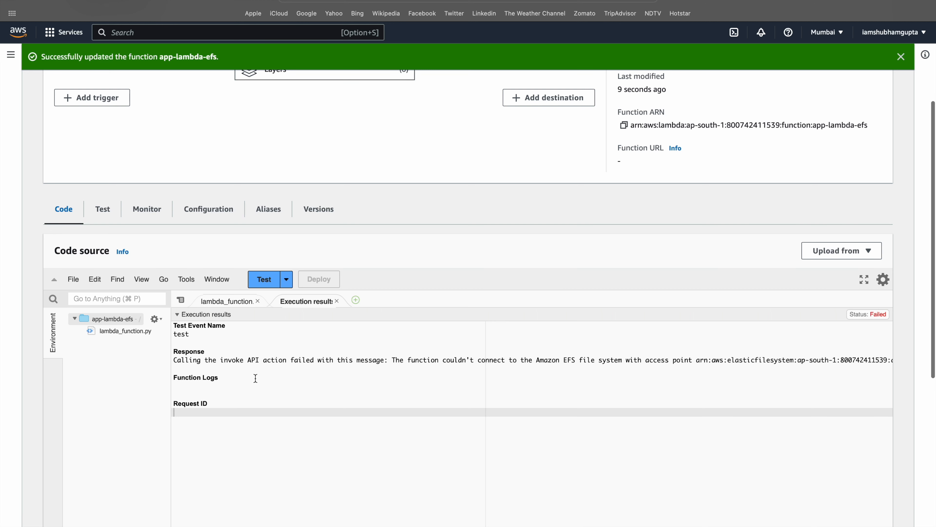
left_click(264, 279)
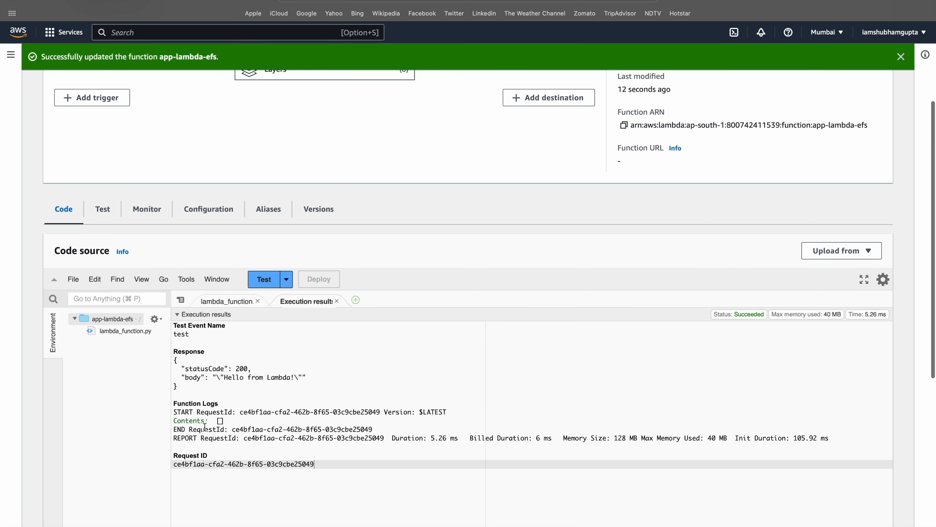
left_click_drag(214, 370, 267, 372)
left_click(246, 419)
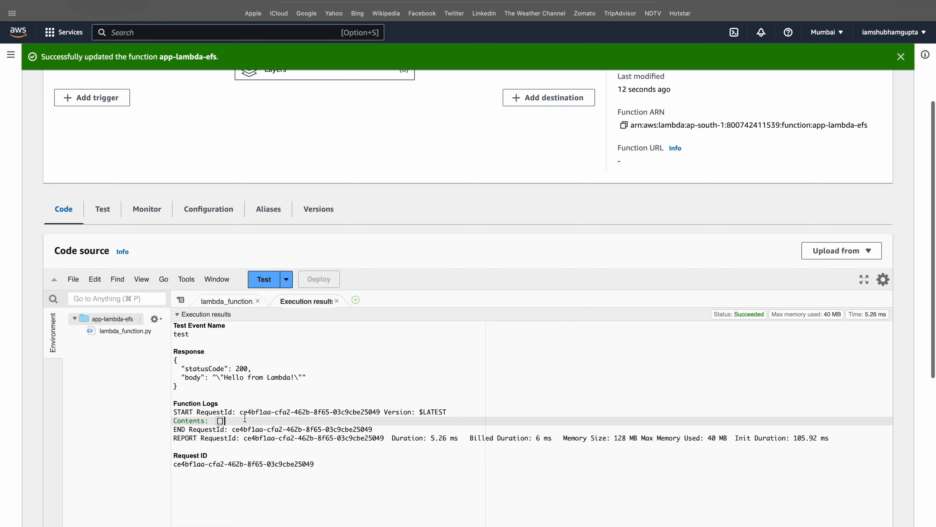
left_click_drag(182, 421, 240, 421)
left_click(240, 421)
left_click(236, 307)
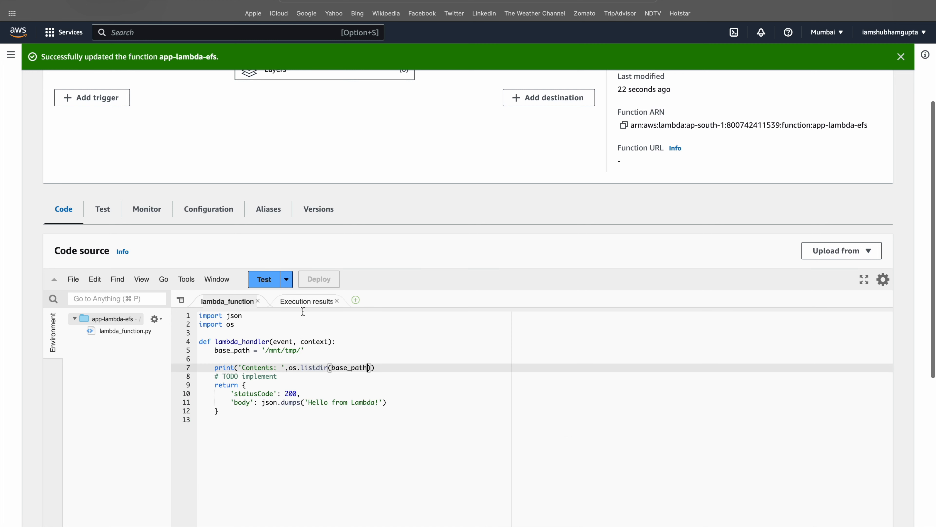
Add ff = open(f'{base_path}myfirstfile.txt','x') on the blank line between the base_path definition and the print statement, and deploy the code
left_click(357, 356)
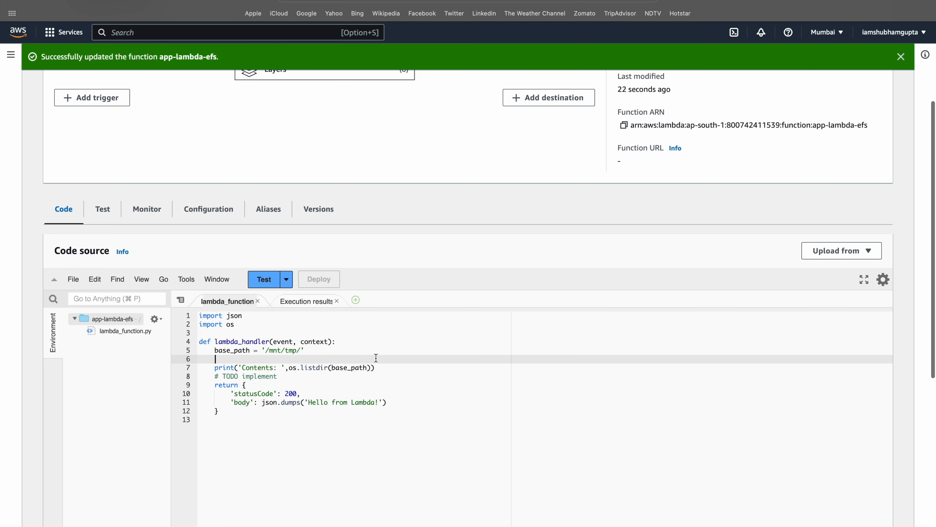
type("ff = open")
type("(")
type("f'")
type("{base_path")
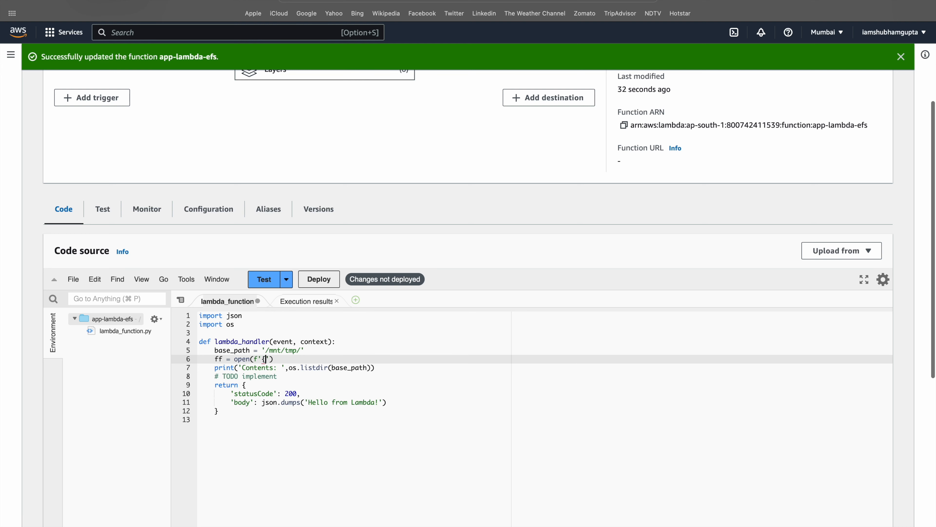
type("}myfirstfile.txt")
key("Right")
type(",'x'")
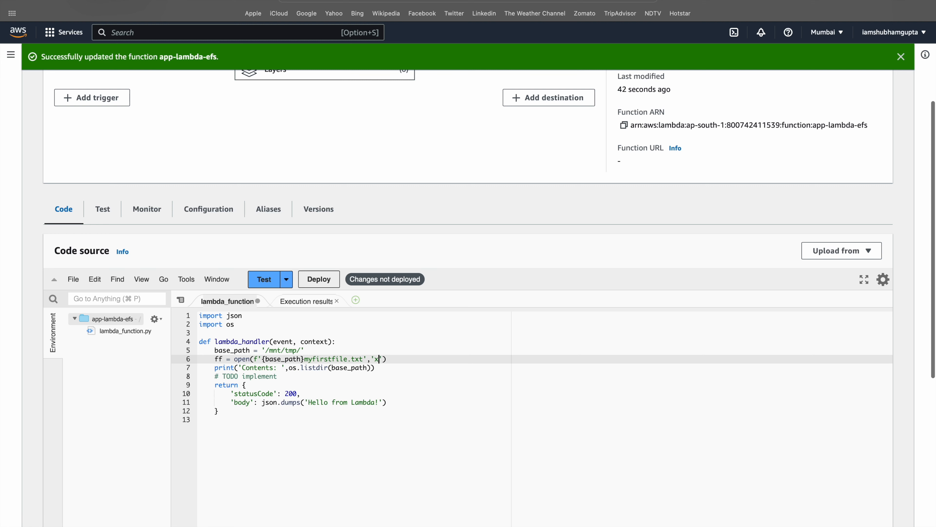
left_click(325, 279)
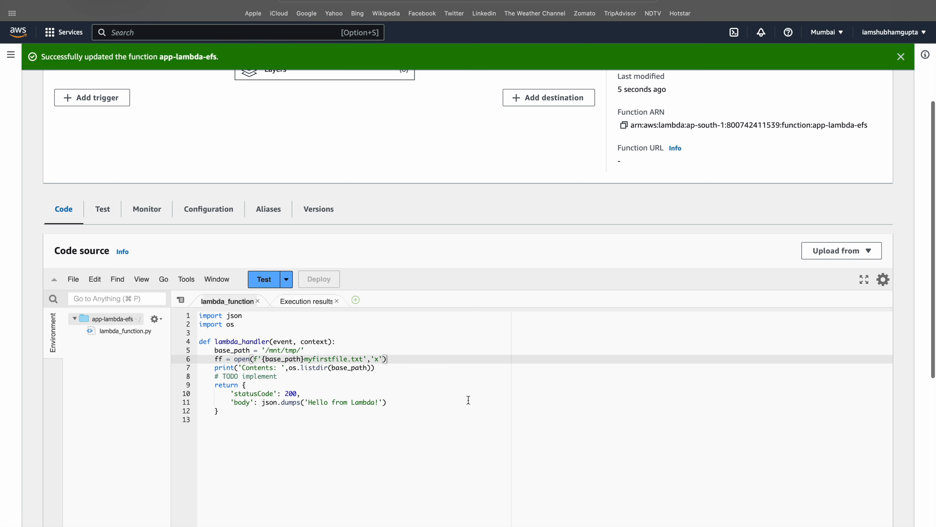
Run the function with the test event and check the Contents line in the function logs for the file listing
left_click(262, 284)
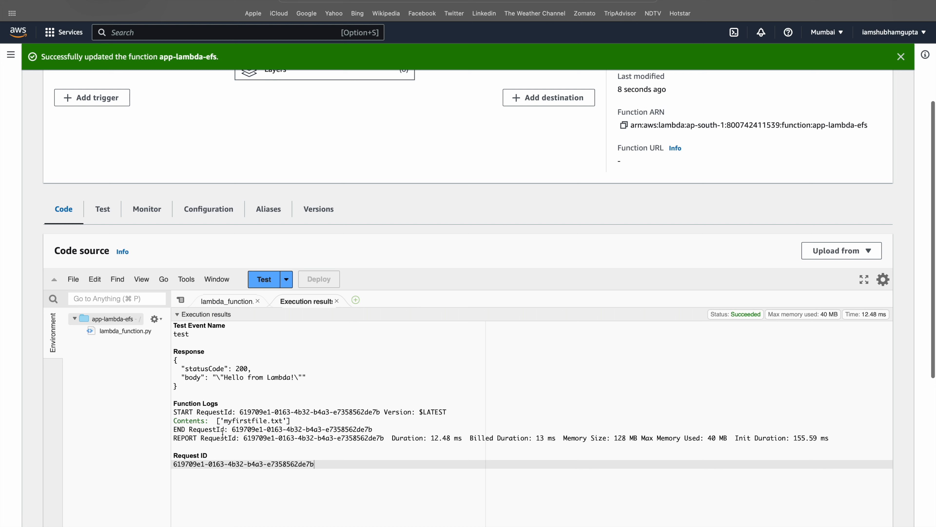
left_click_drag(197, 424, 327, 424)
left_click(326, 425)
left_click_drag(236, 424, 289, 424)
left_click(298, 422)
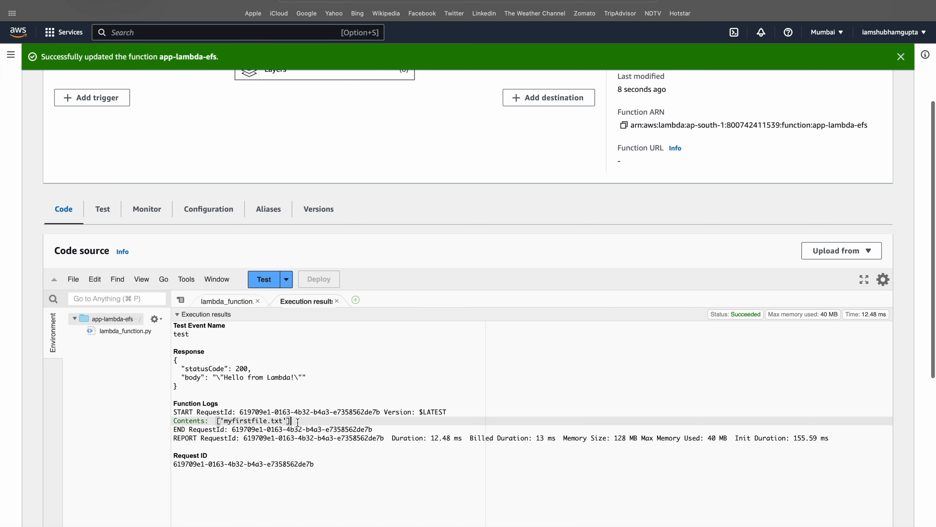